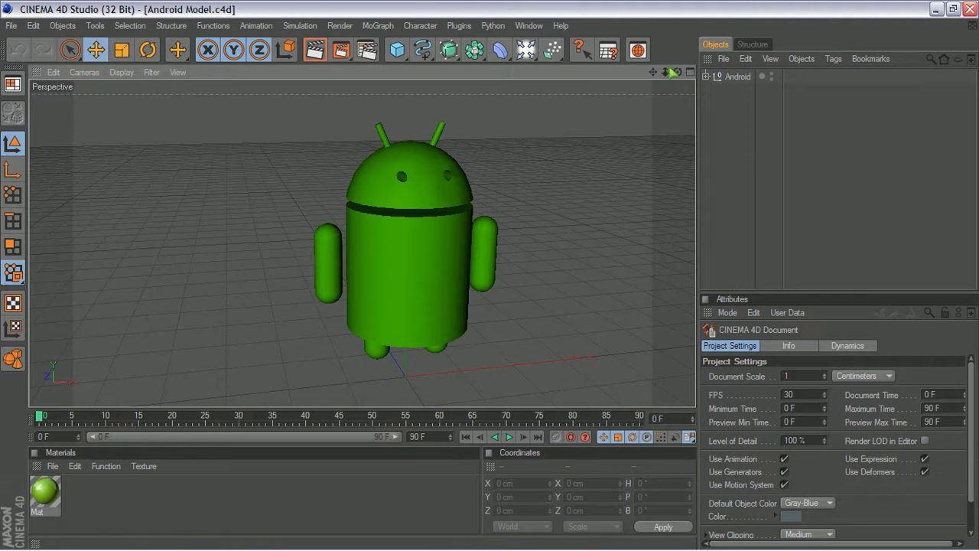
- Expand the Android group and its Antenna, Head Boole and Arms And Legs subgroups to examine how the finished model is structured
click(706, 76)
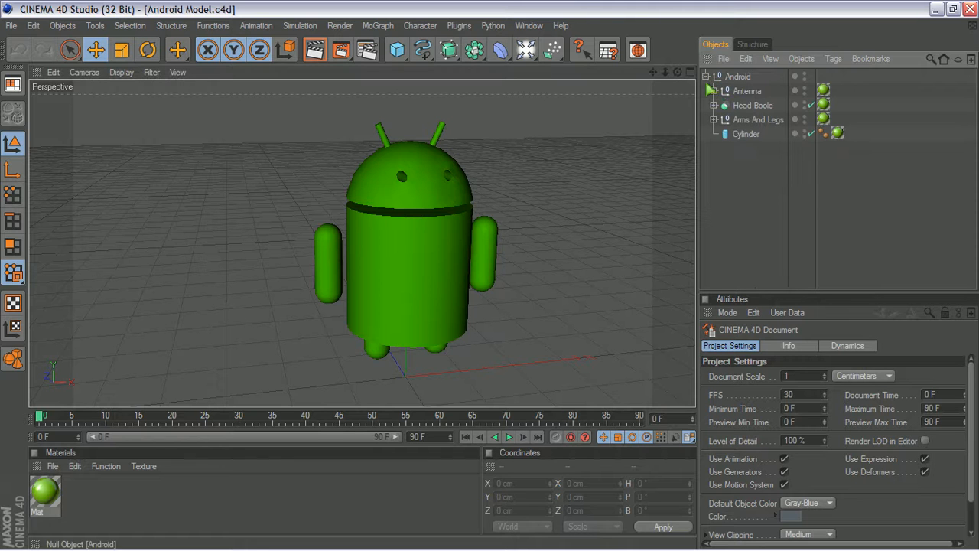
click(713, 90)
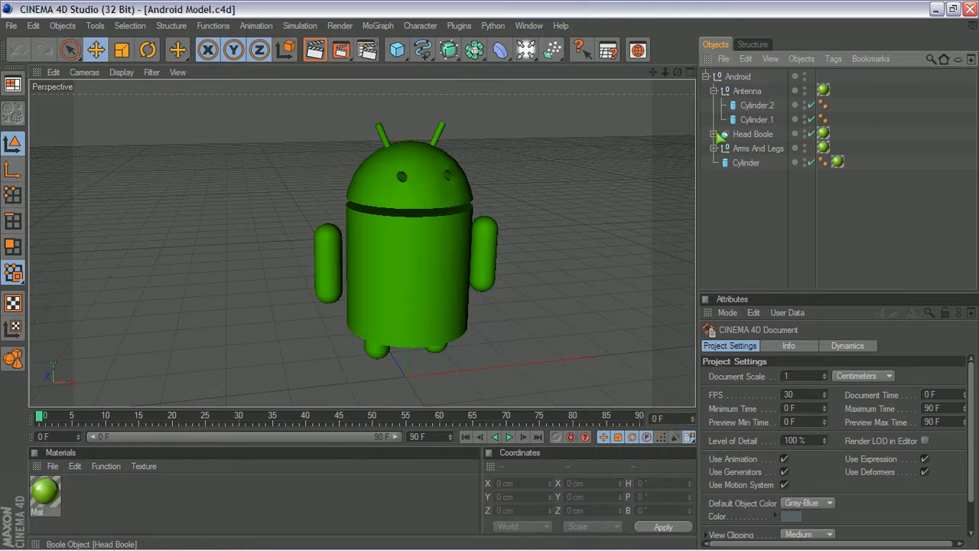
click(715, 134)
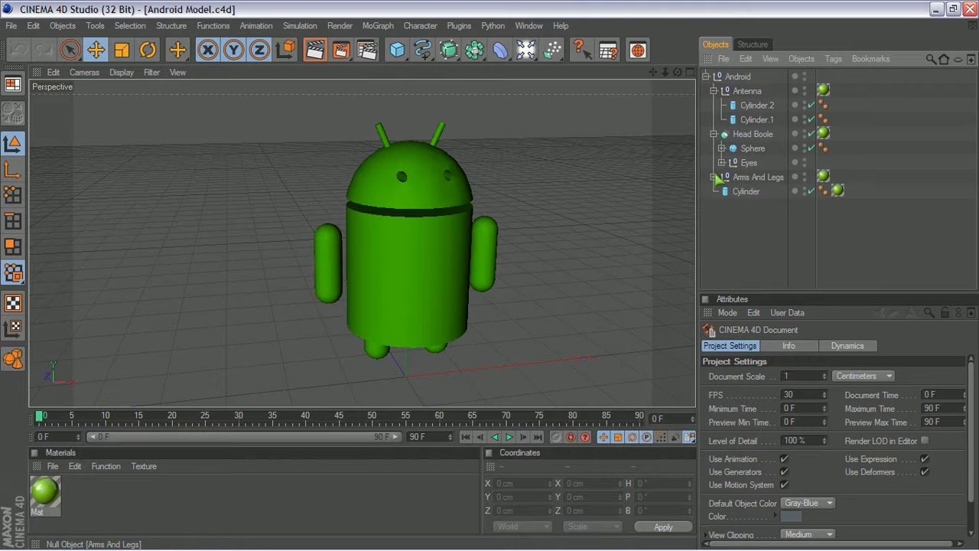
click(714, 177)
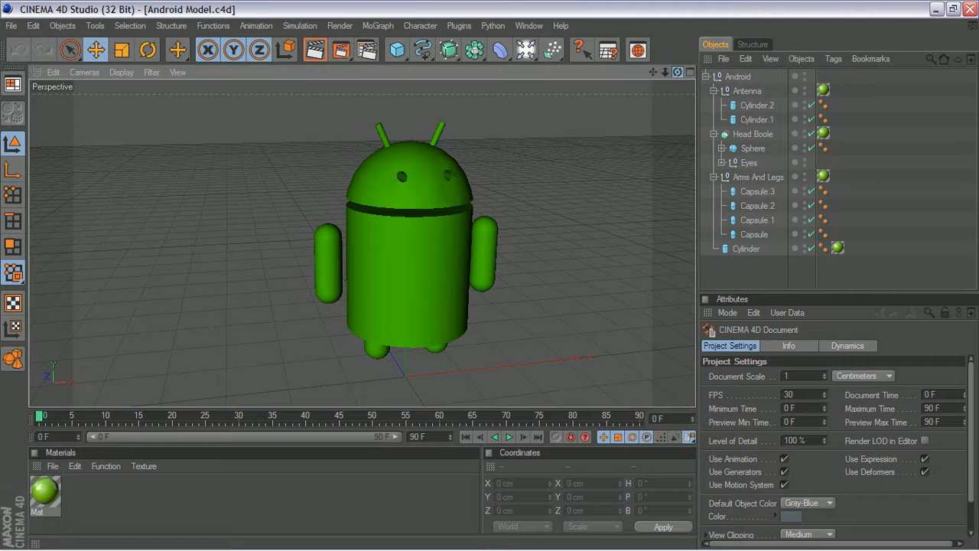
drag(677, 71, 662, 73)
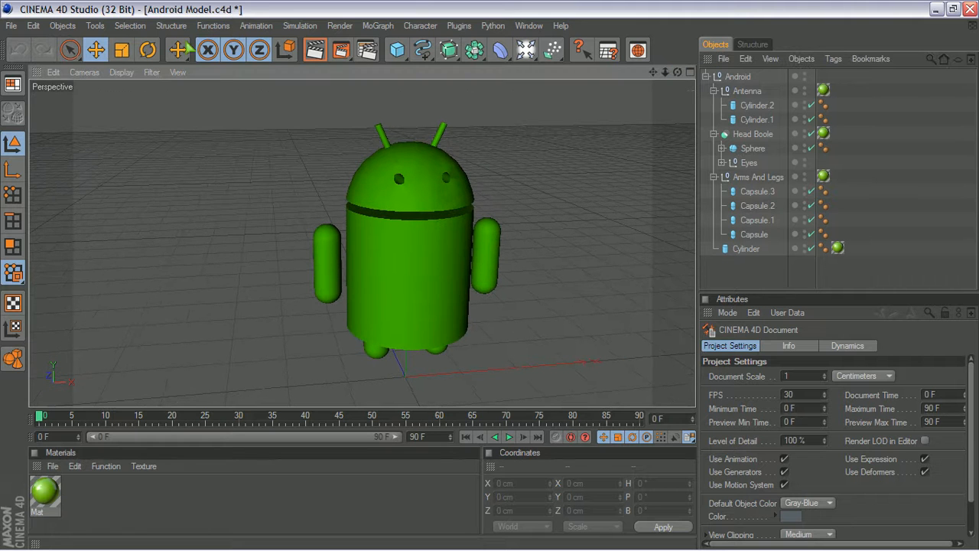
- Move the whole Android model along X to about 792 cm, out of view, and collapse its object hierarchy
click(100, 52)
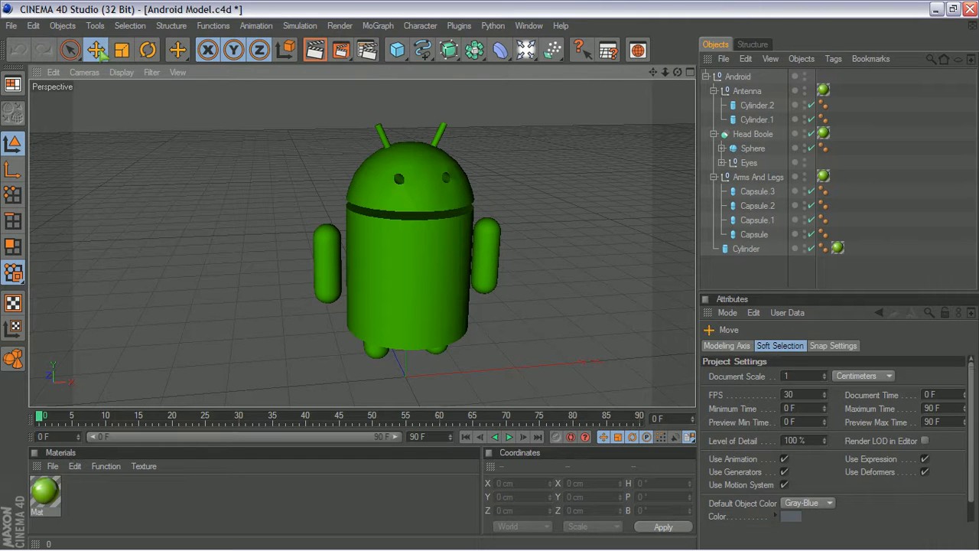
click(737, 76)
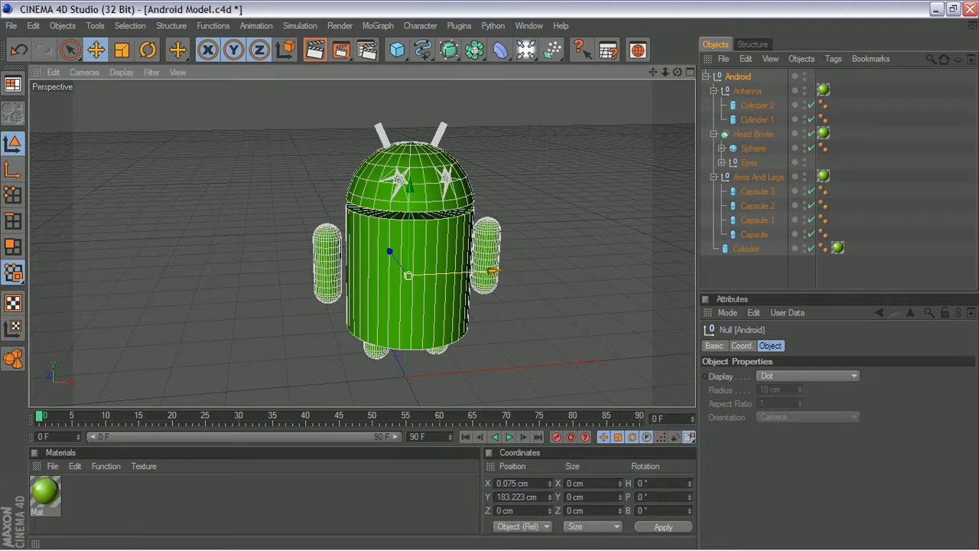
drag(493, 272, 694, 261)
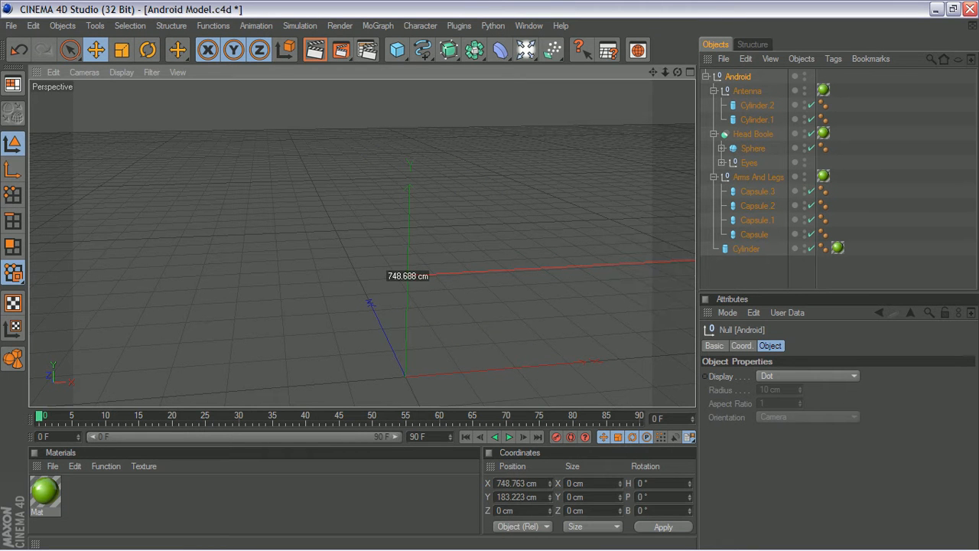
drag(494, 277, 725, 276)
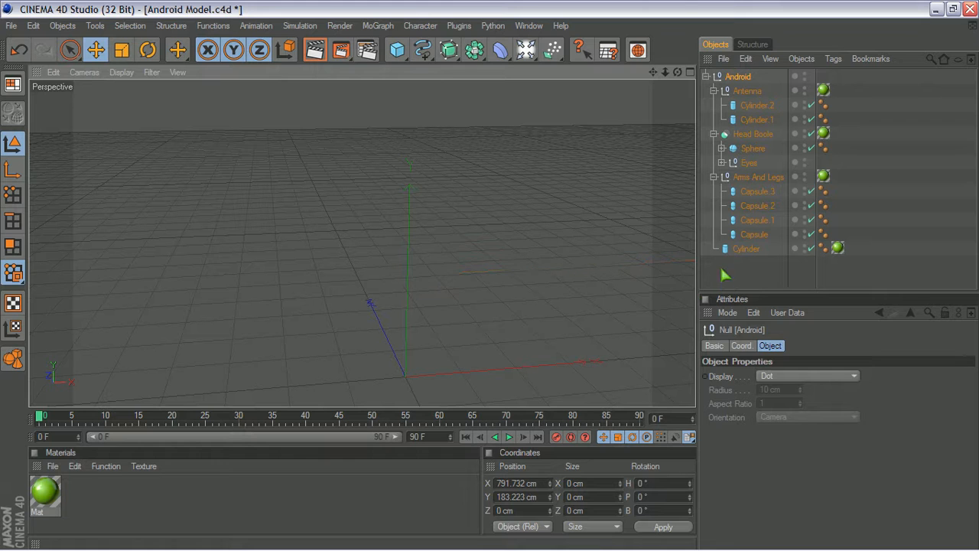
click(723, 148)
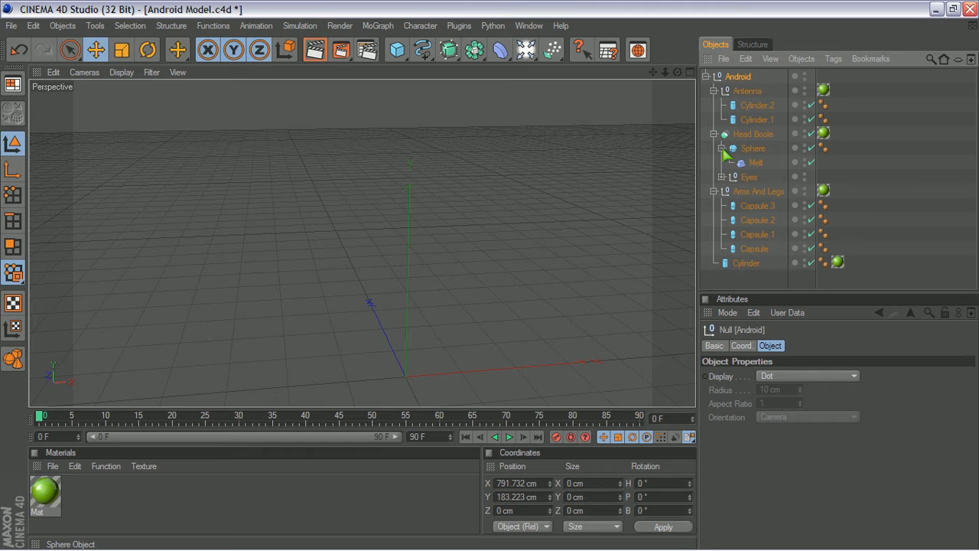
click(706, 76)
click(461, 119)
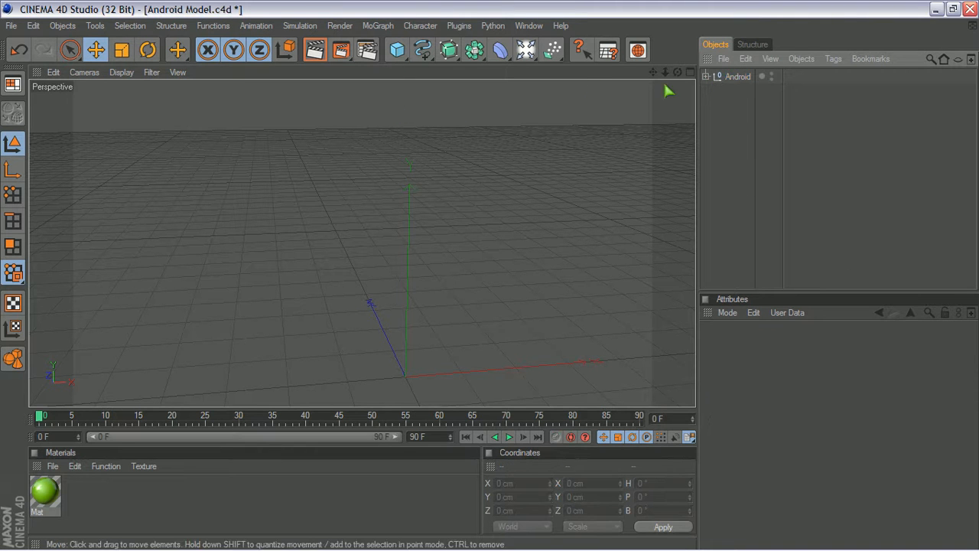
- Add a cylinder primitive at the origin for the robot's body and set its radius to 100 cm
drag(656, 75, 610, 67)
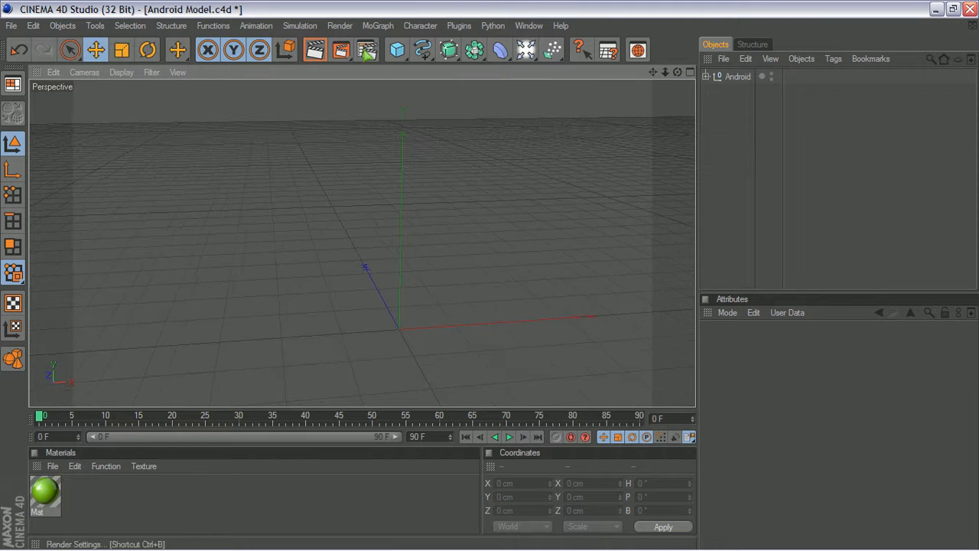
click(399, 52)
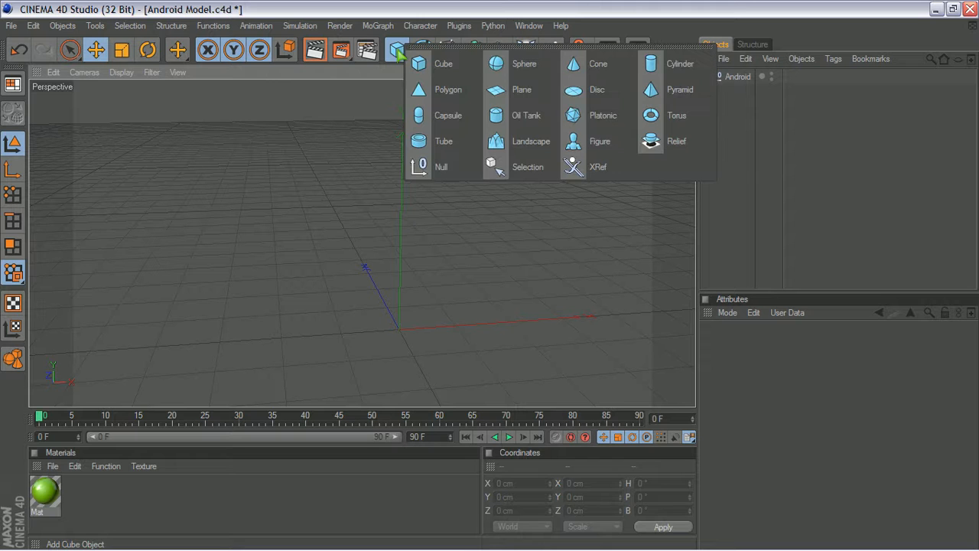
click(655, 65)
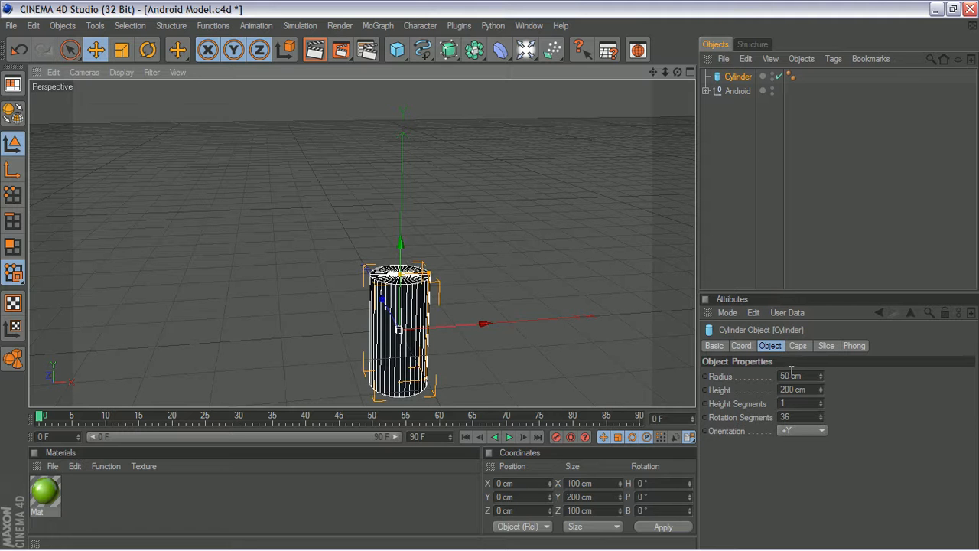
click(787, 375)
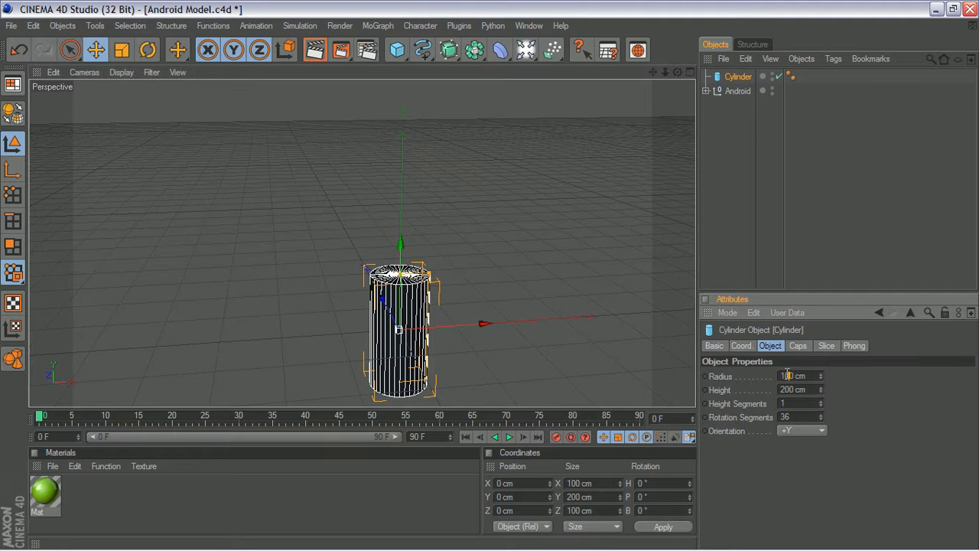
key(Return)
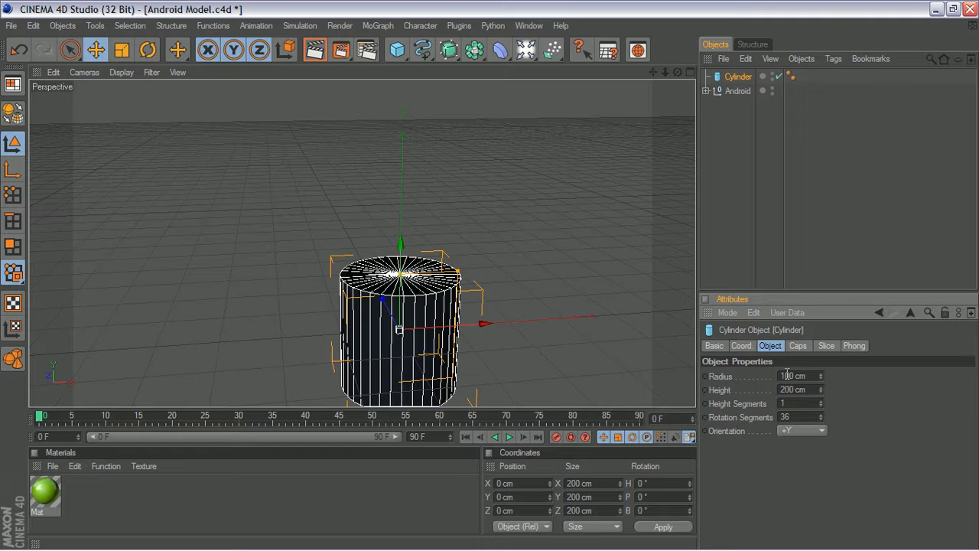
- Add a sphere for the head and raise it along Y to about 109 cm, onto the top of the cylinder
drag(653, 72, 658, 44)
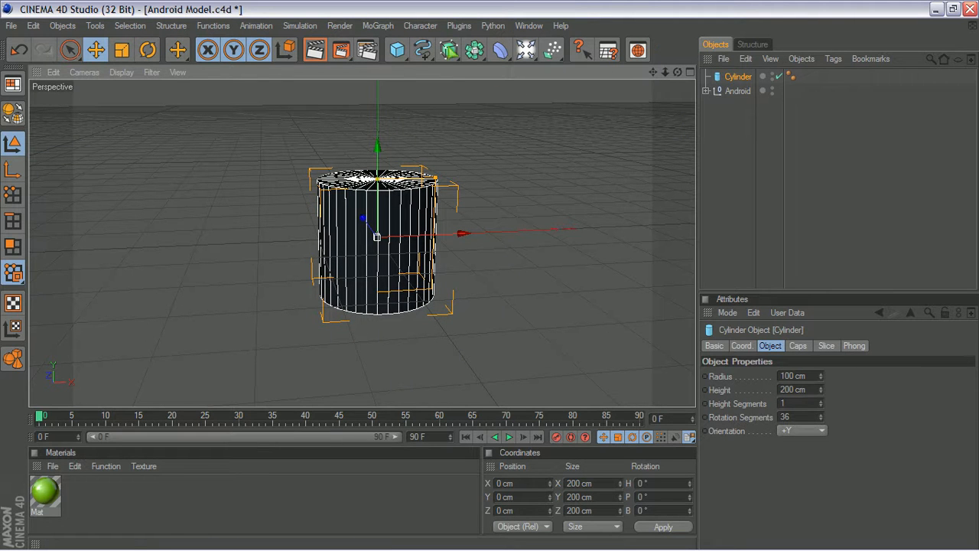
drag(397, 50, 542, 67)
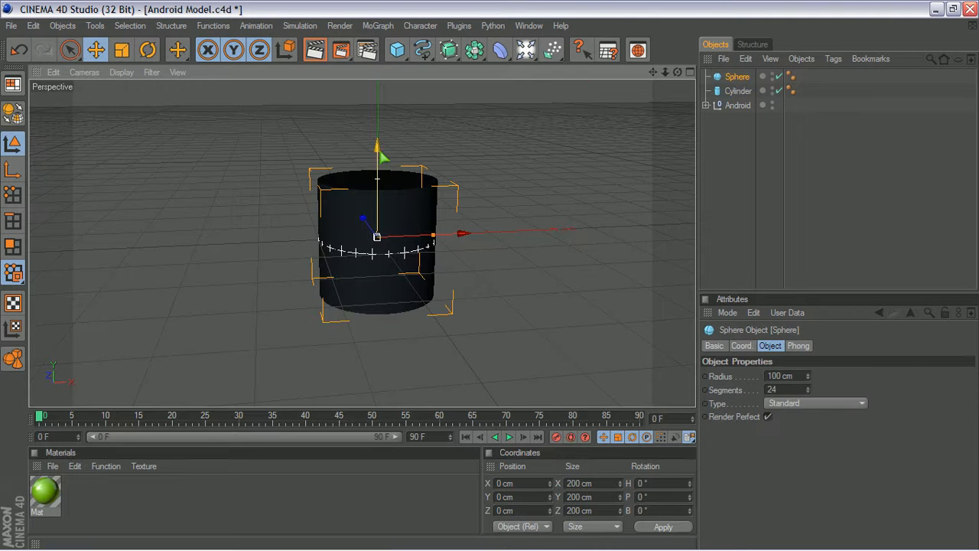
drag(377, 147, 376, 105)
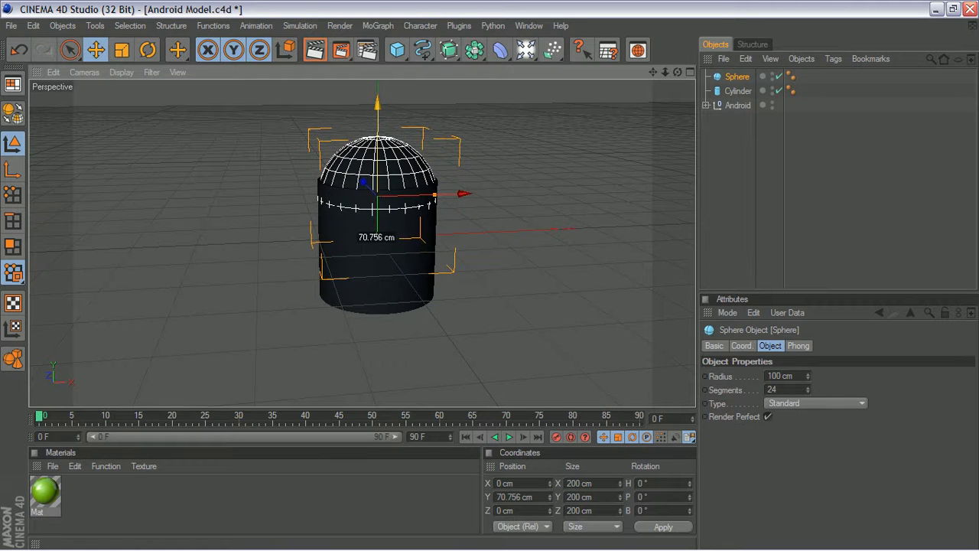
drag(380, 173, 381, 131)
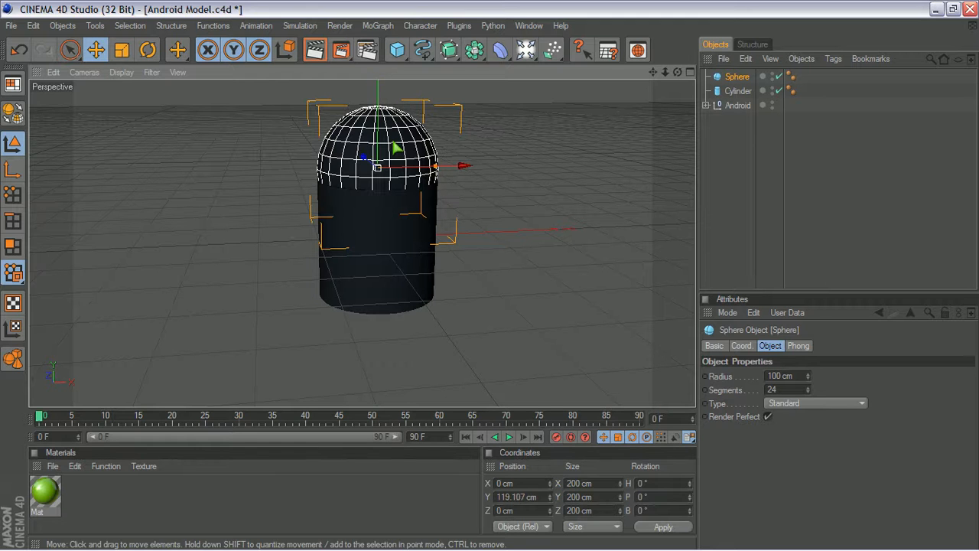
drag(377, 167, 377, 175)
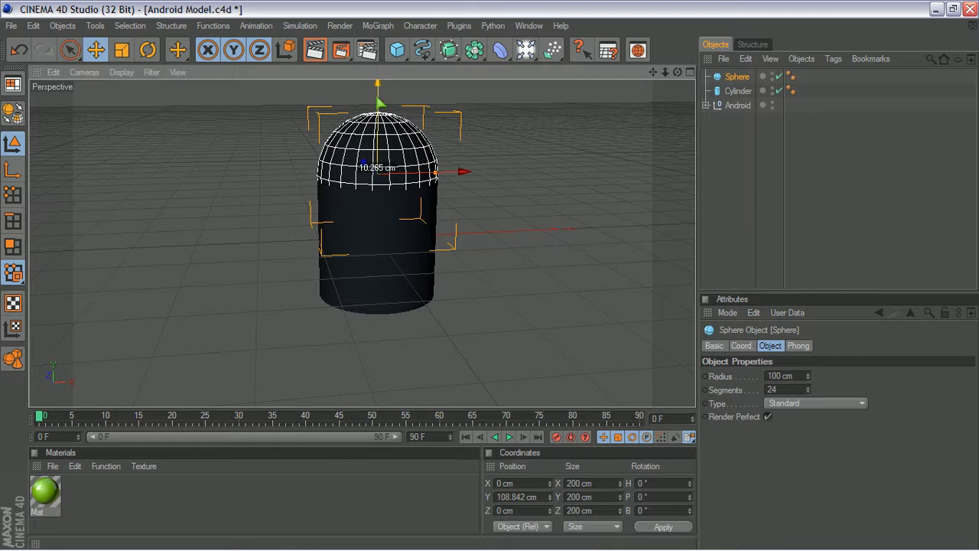
- Add a Melt deformer, make it a child of the sphere, and set its strength to 0 %
click(508, 56)
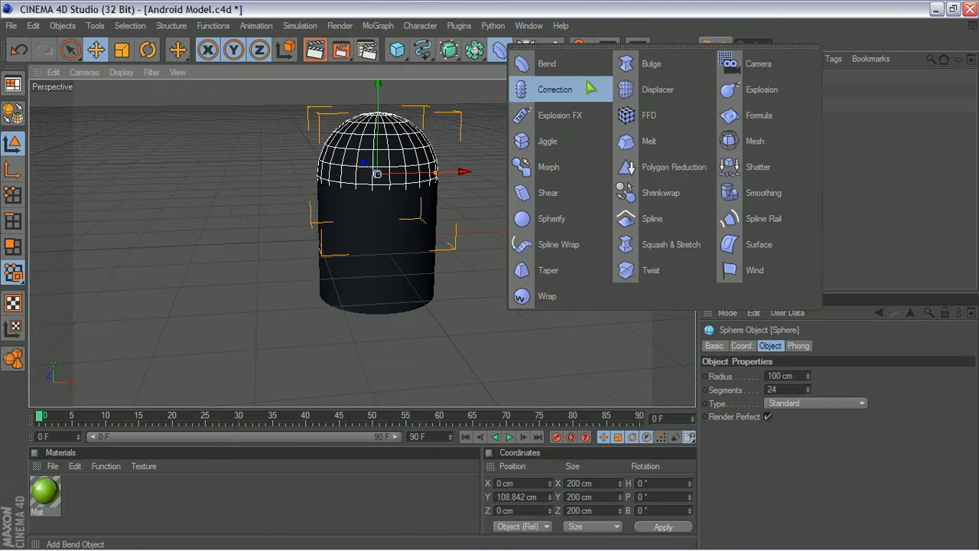
click(647, 138)
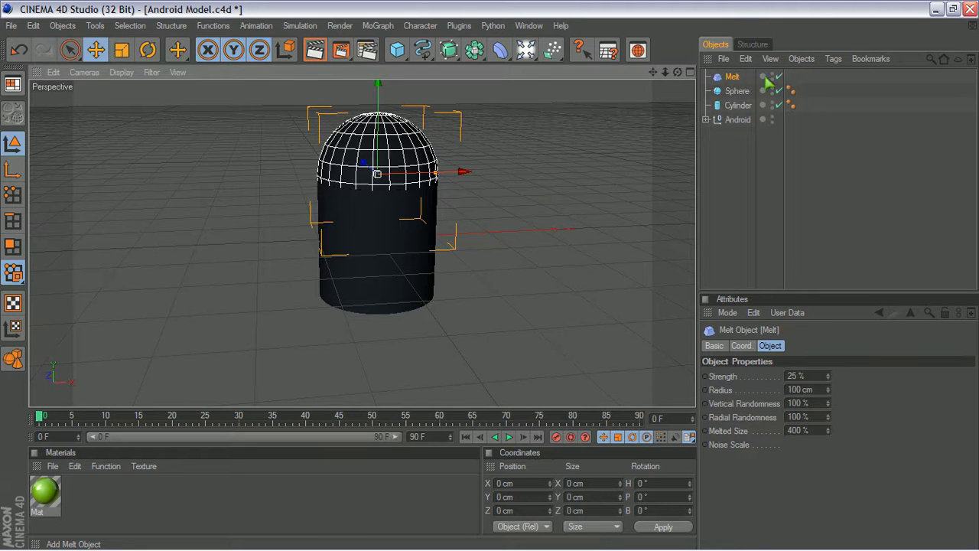
click(741, 79)
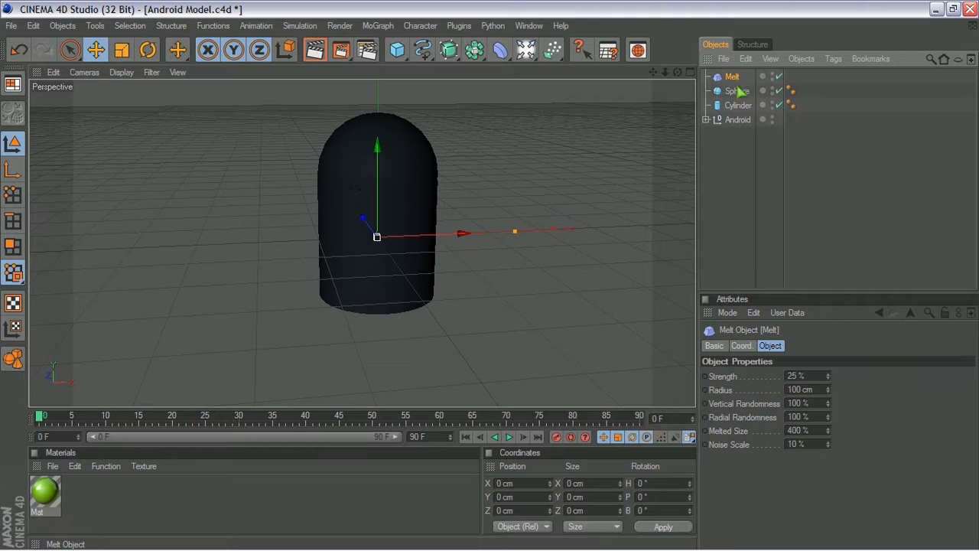
drag(736, 90, 737, 92)
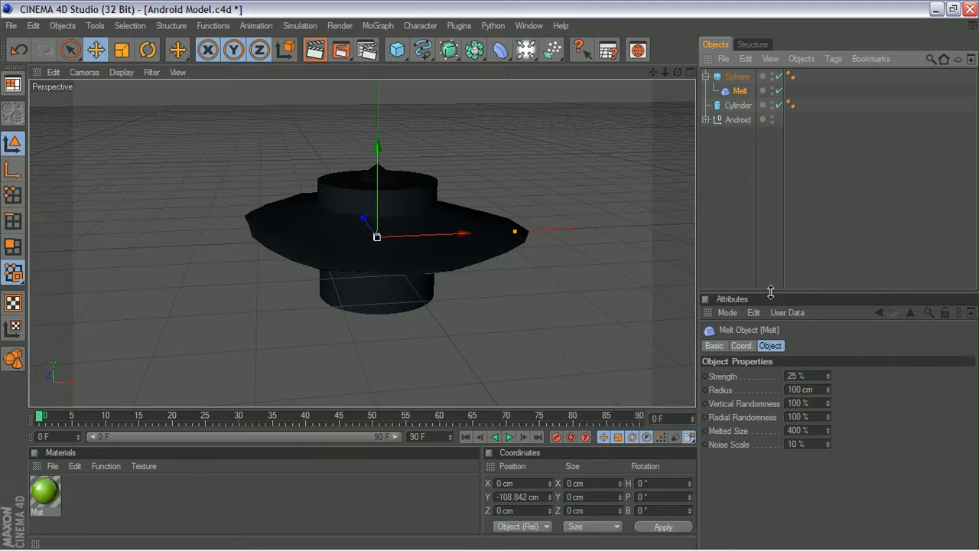
click(796, 375)
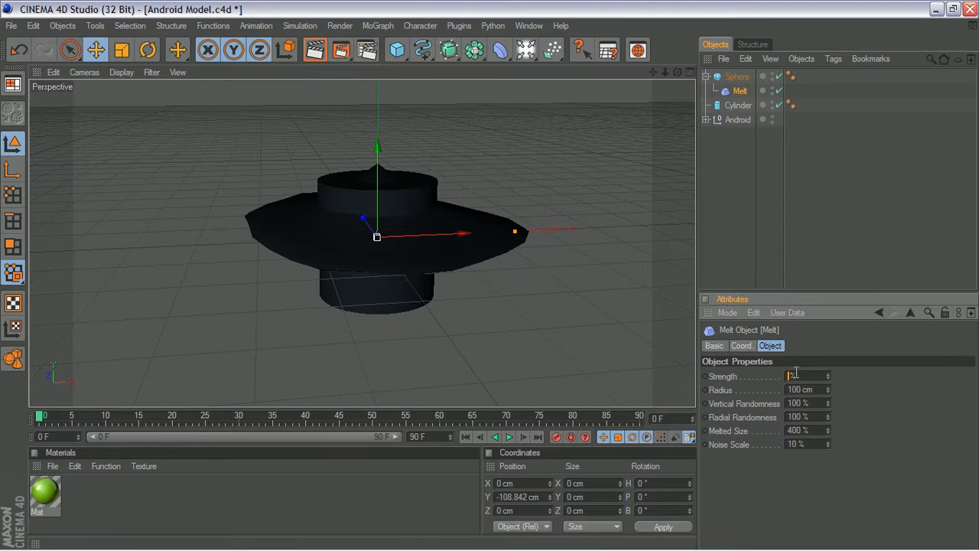
text(0)
key(Return)
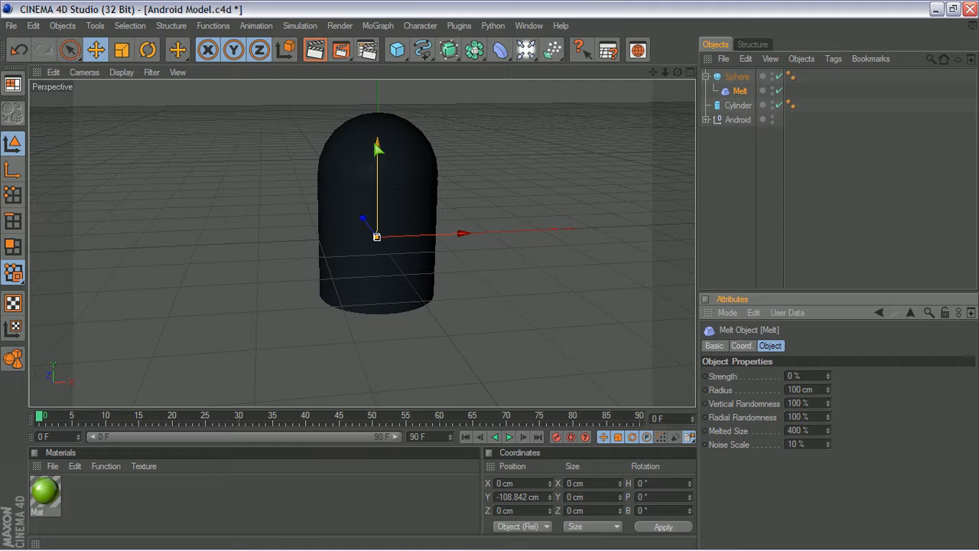
- Raise the Melt deformer along Y to about 4.4 cm relative to the sphere, cutting the sphere into a flat-bottomed dome
drag(380, 151, 379, 94)
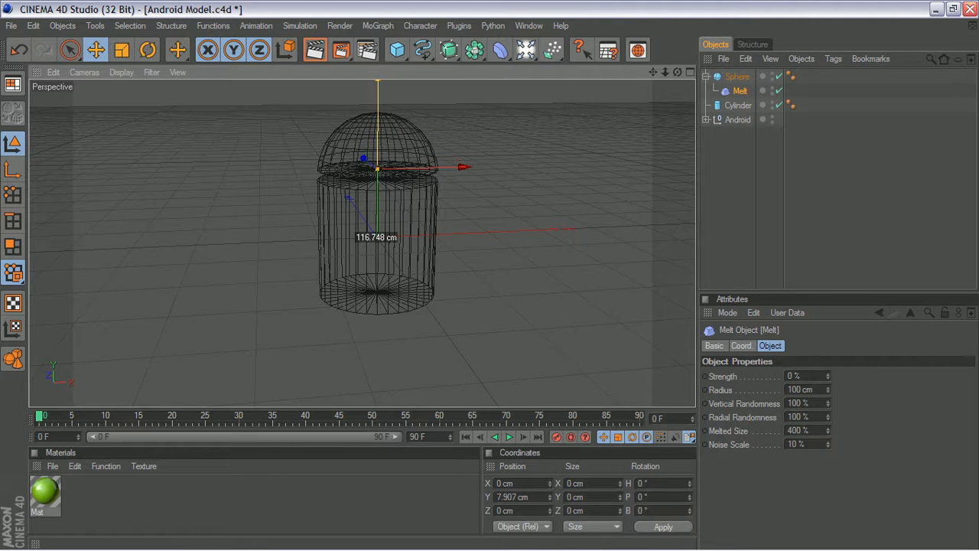
drag(379, 94, 379, 96)
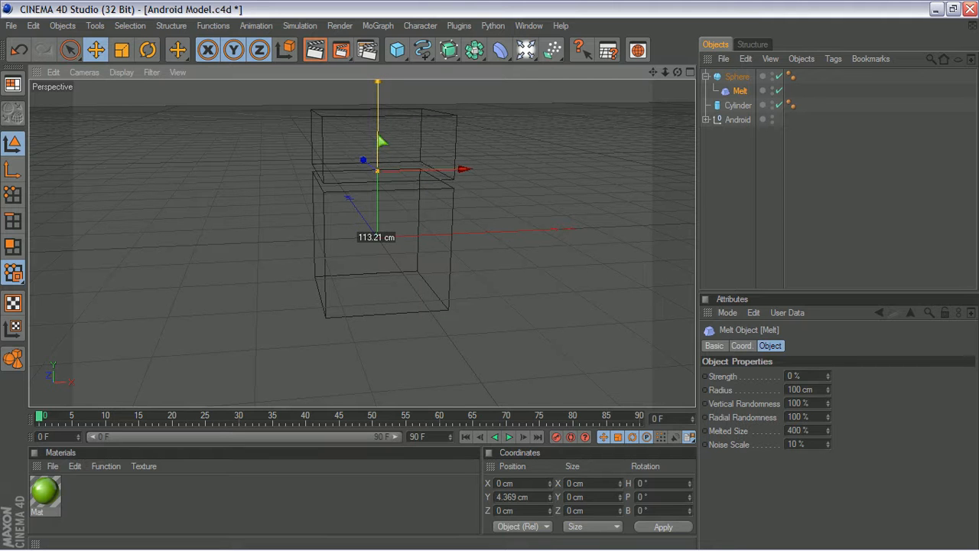
drag(378, 136, 378, 135)
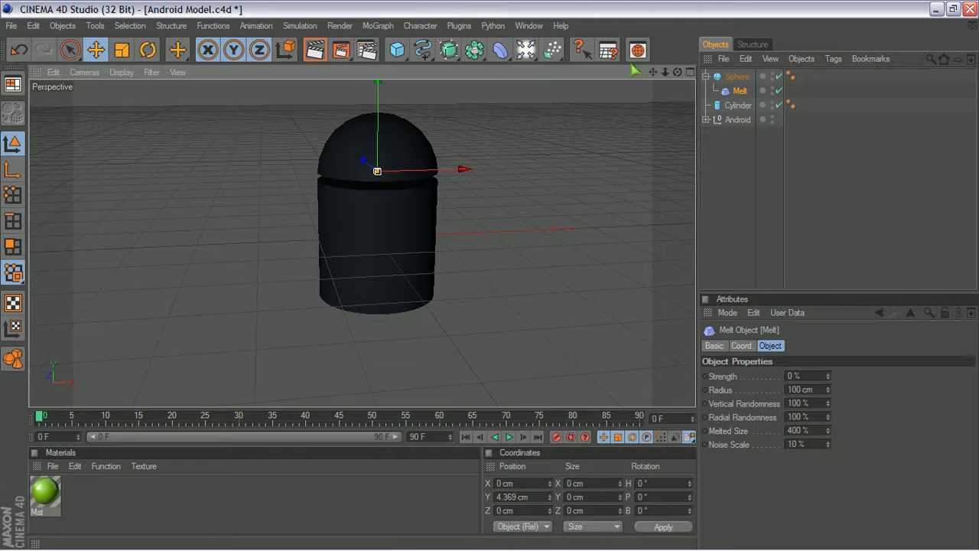
- Lower the sphere with its Melt deformer to about 105 cm in Y to narrow the gap above the cylinder, and deselect it
drag(678, 72, 677, 95)
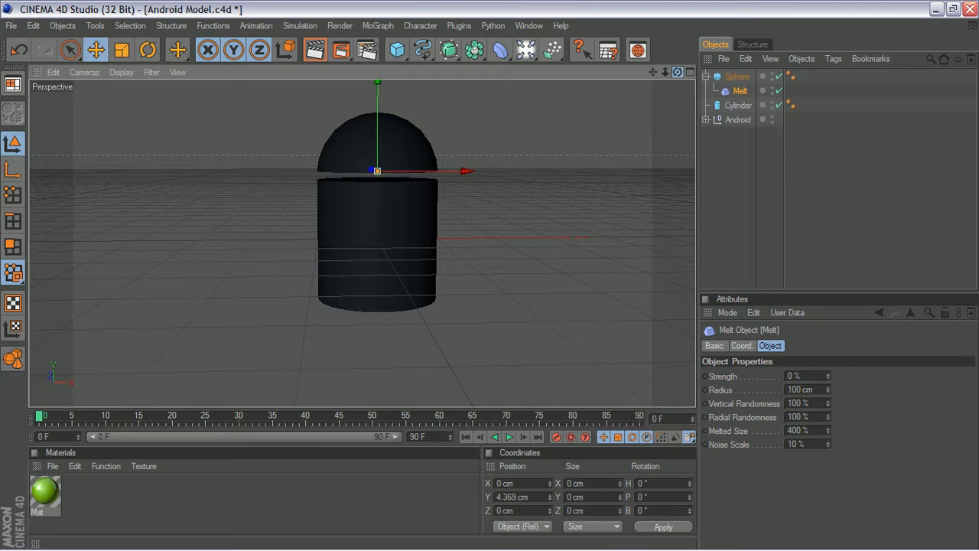
drag(677, 95, 677, 104)
click(719, 78)
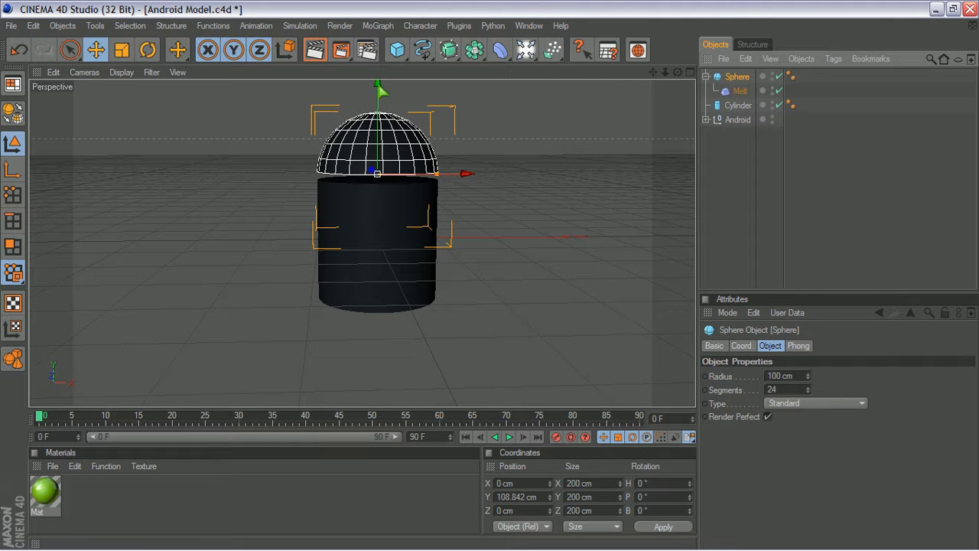
drag(378, 85, 378, 88)
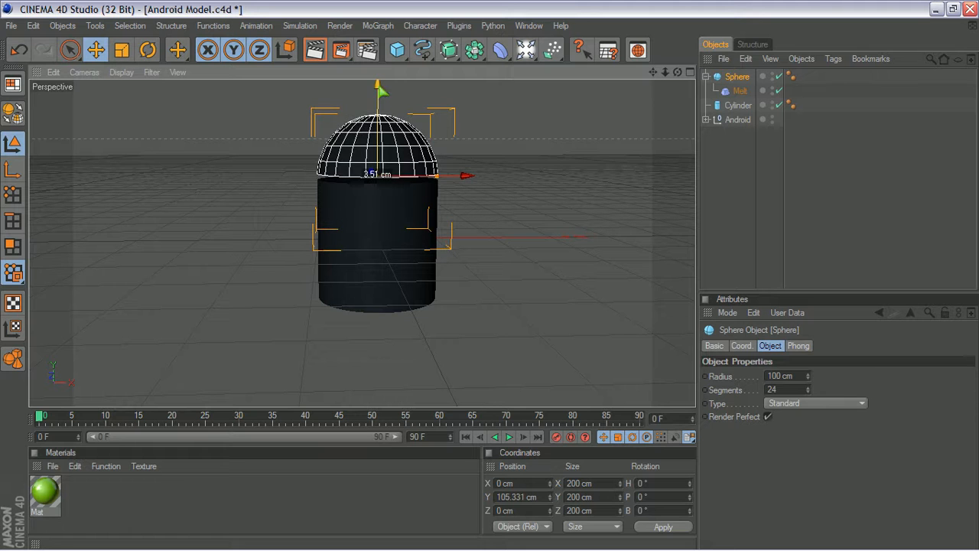
click(709, 181)
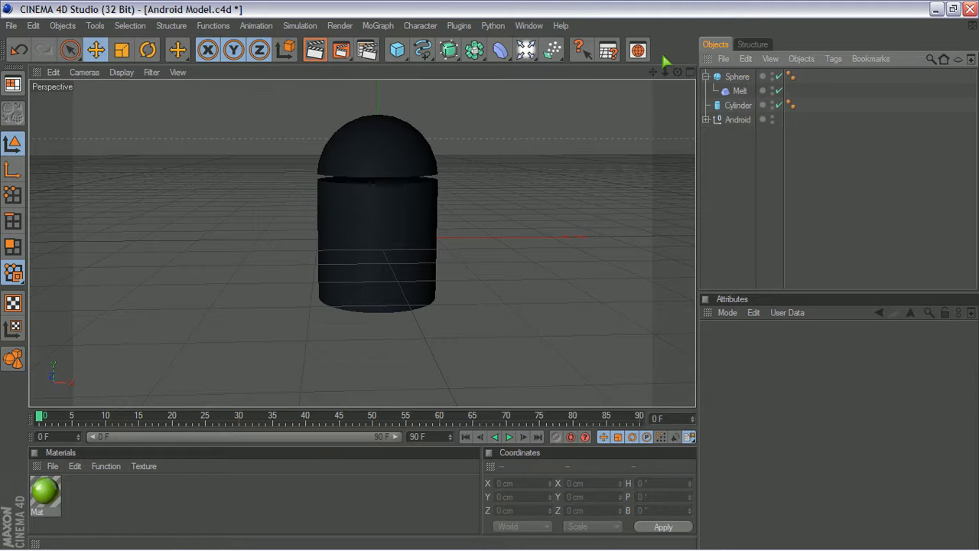
drag(678, 72, 679, 75)
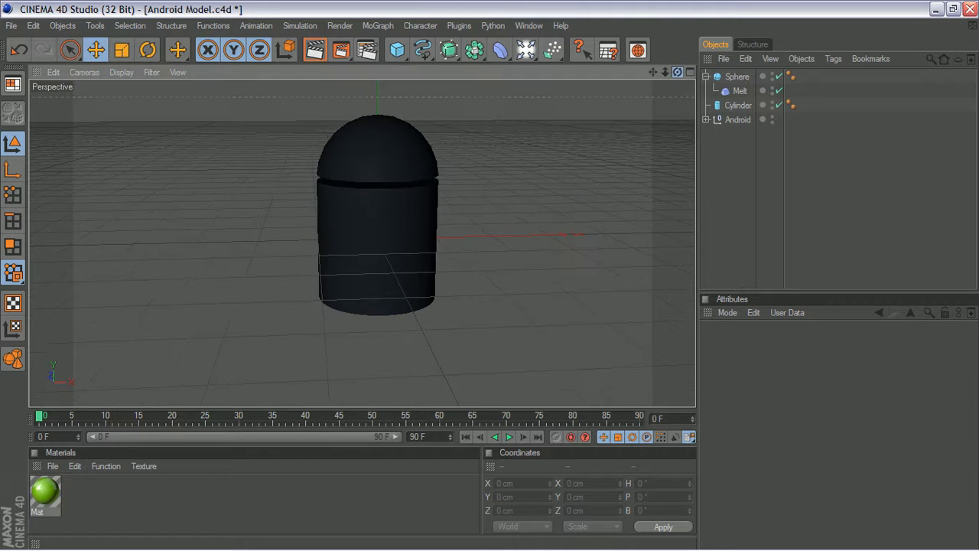
click(705, 120)
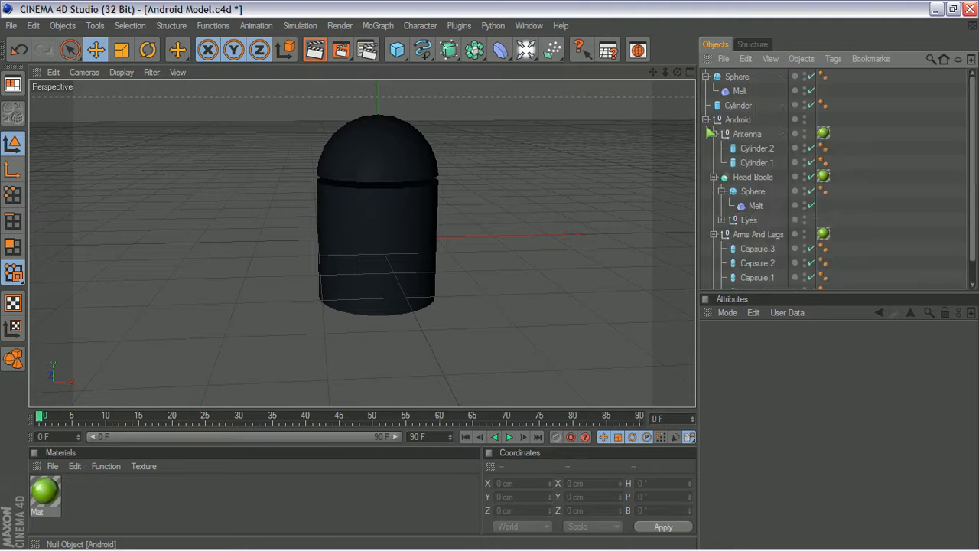
click(705, 120)
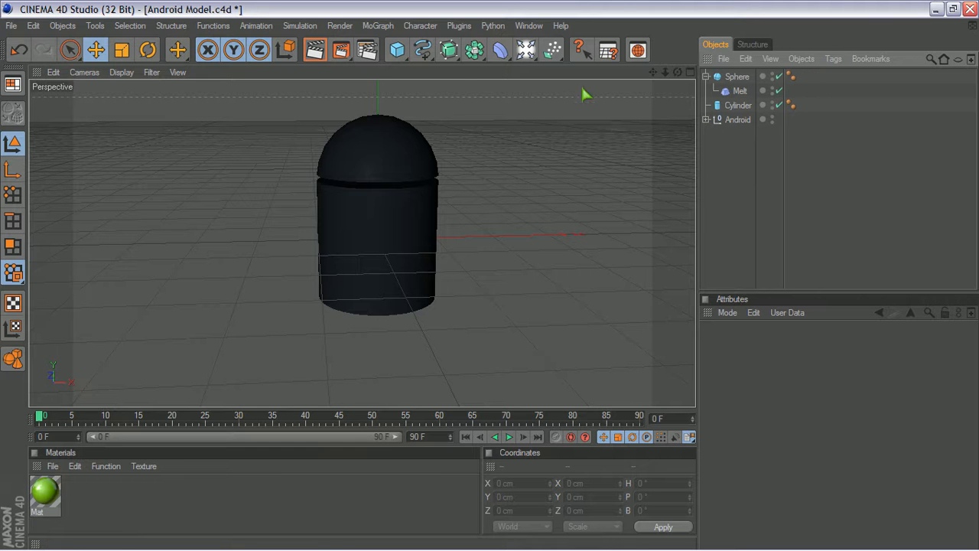
- Add a capsule and move it along Z to about -157 cm, out of the cylinder body
click(404, 51)
click(460, 109)
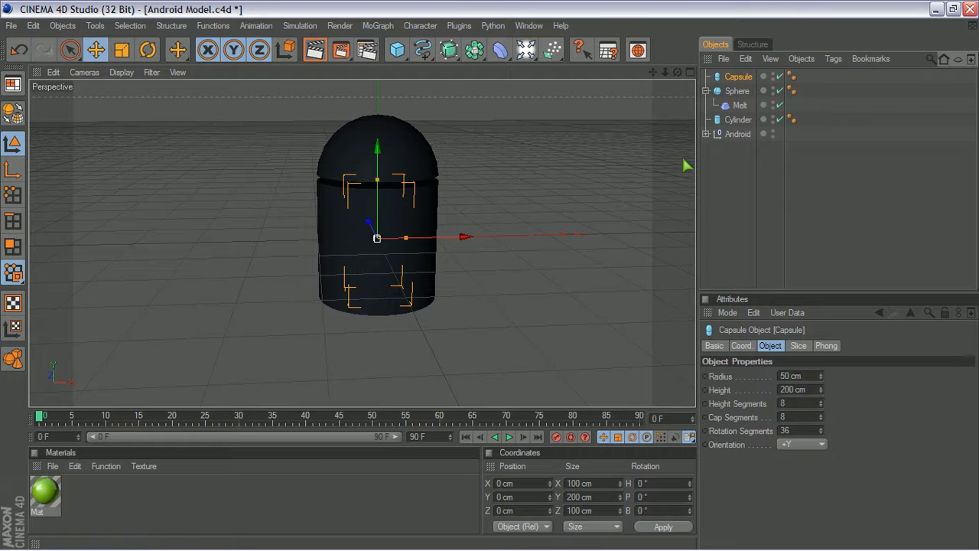
middle_click(685, 195)
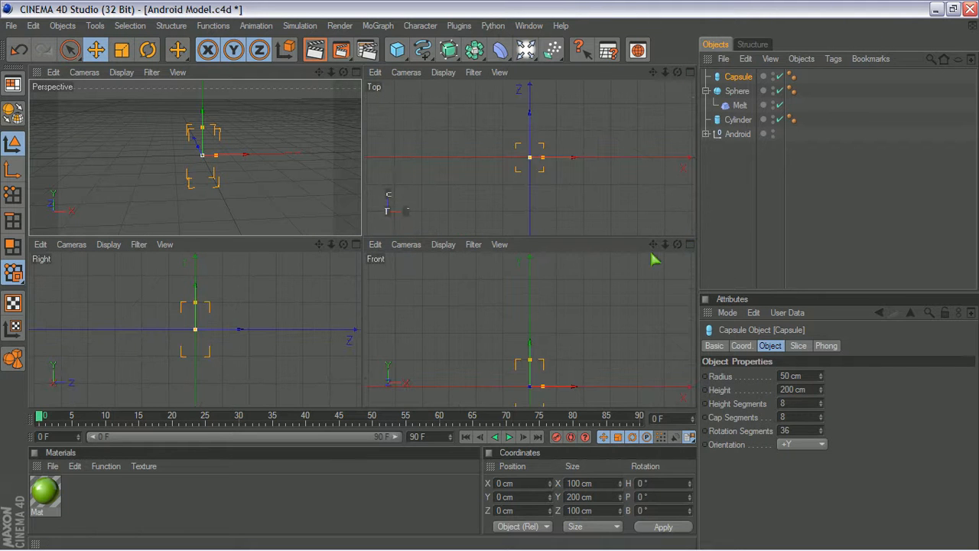
drag(652, 245, 653, 226)
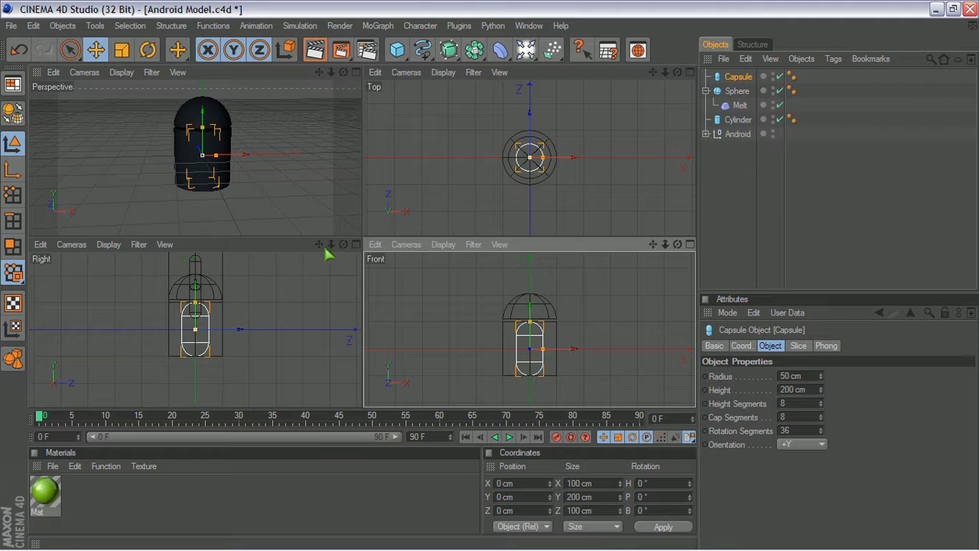
click(242, 330)
drag(242, 330, 197, 329)
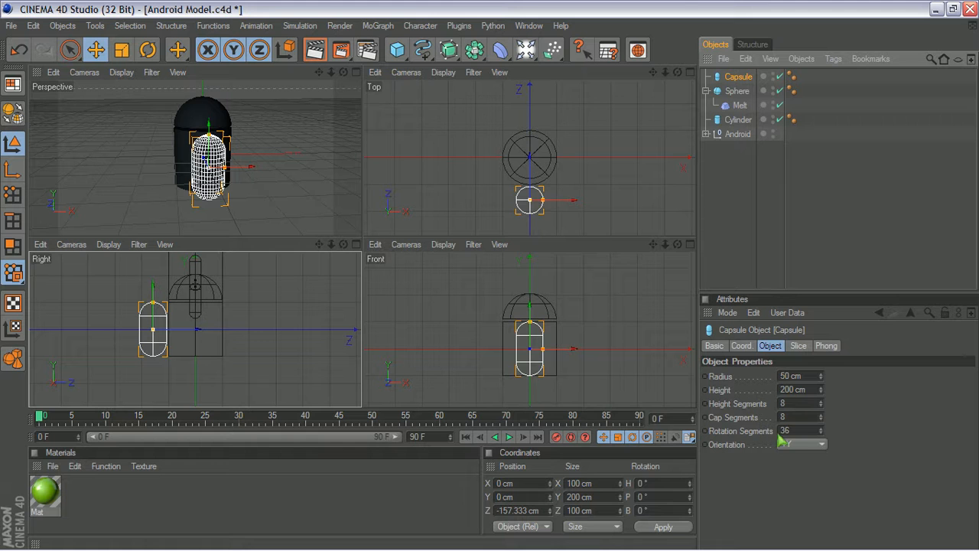
- Set the capsule's radius to 25 cm and height to 150 cm, and move it closer to the body at about -133 cm in Z
click(807, 377)
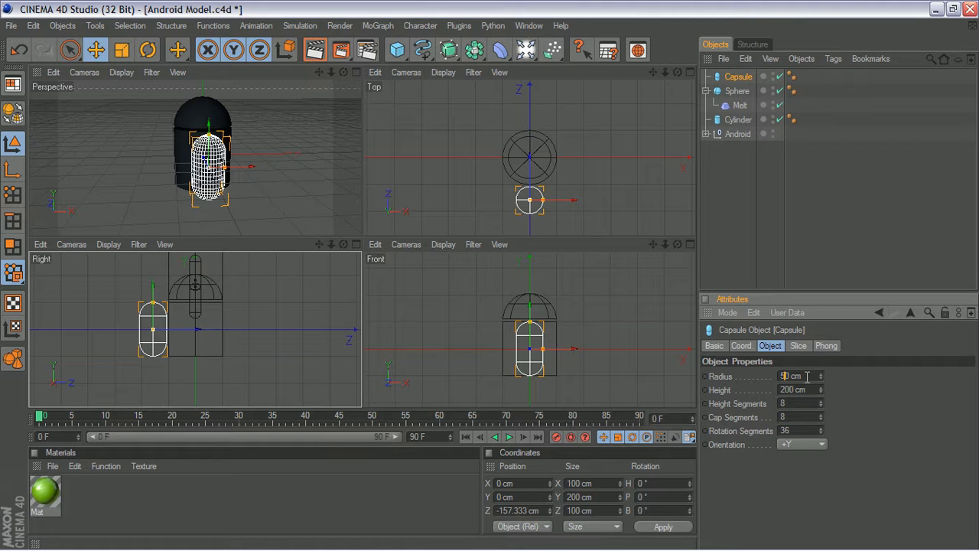
text(2)
key(Return)
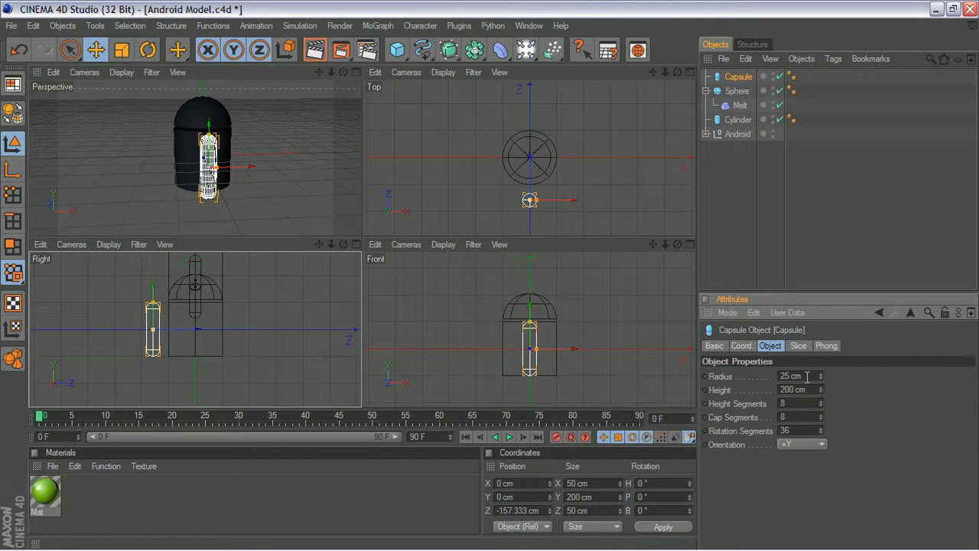
double_click(793, 388)
text(150)
key(Return)
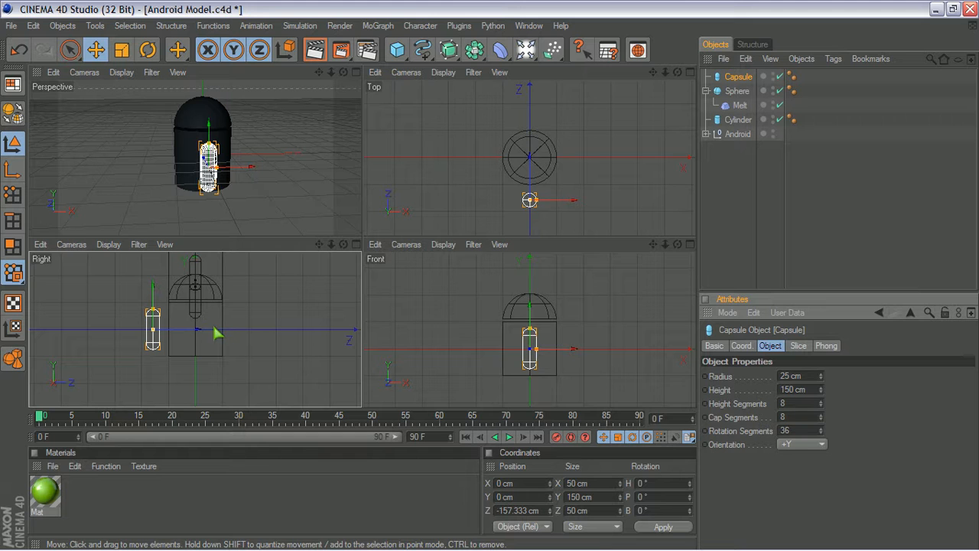
mouse_move(200, 330)
mouse_down()
mouse_move(210, 330)
mouse_move(200, 330)
mouse_up()
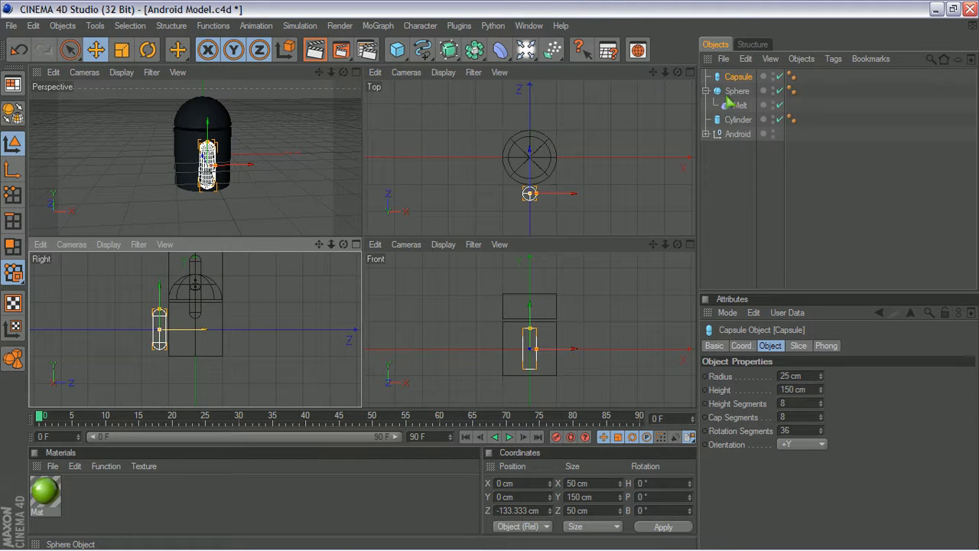
- Duplicate the capsule, move the copy along Z to about 139 cm, and delete that copy
key(ctrl+c)
key(ctrl+v)
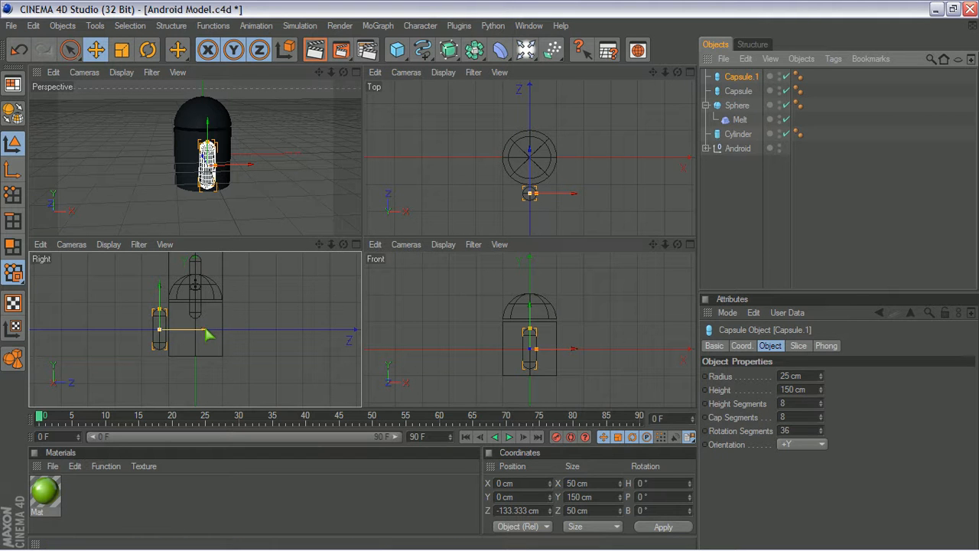
drag(206, 330, 278, 330)
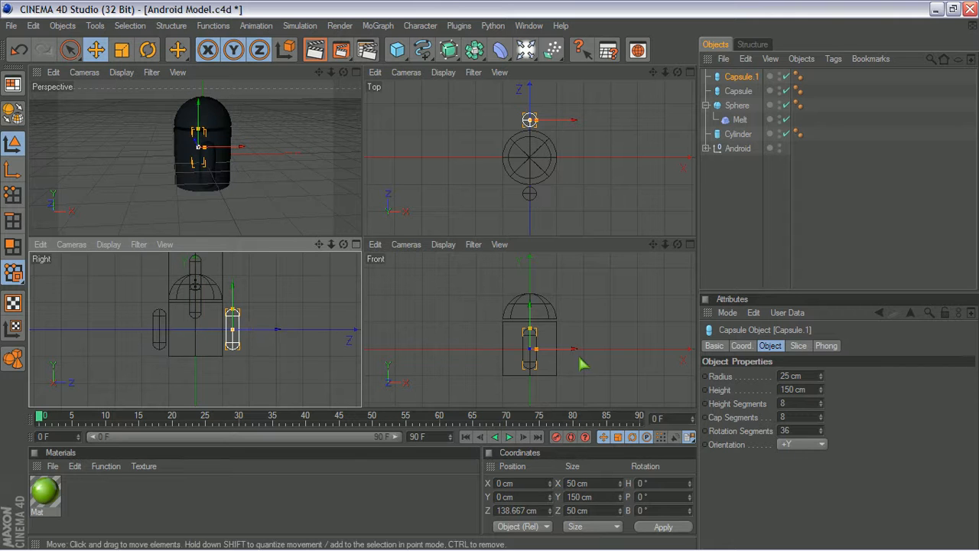
click(444, 282)
key(Delete)
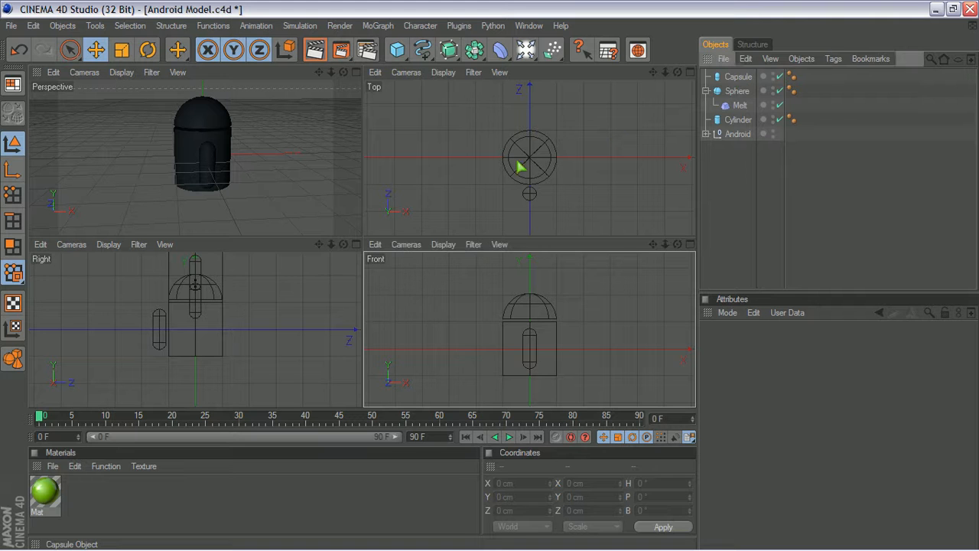
- Centre the capsule at 0 cm in Z and form both arms, with a copy at about -133 cm and the original at 136 cm in X
click(518, 168)
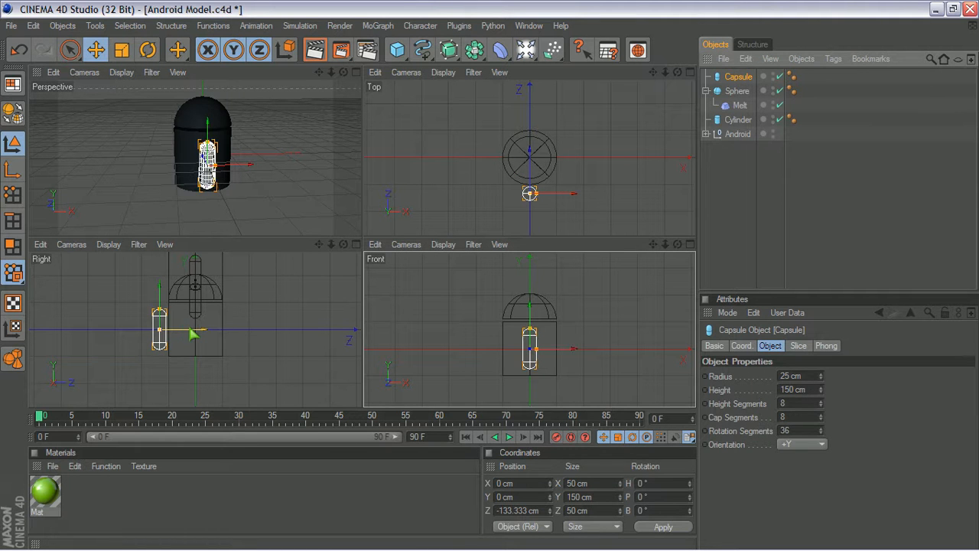
drag(193, 335, 193, 329)
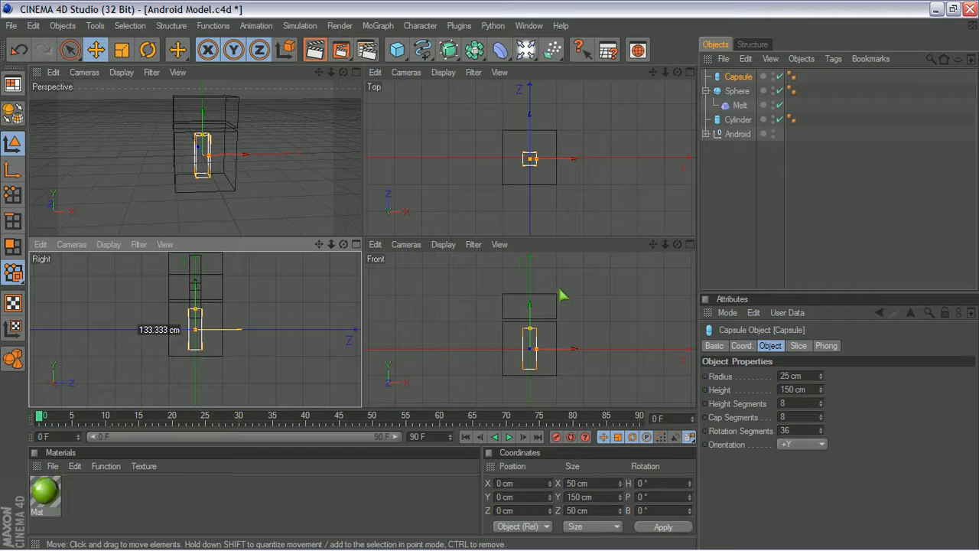
ctrl+click(573, 345)
ctrl+drag(573, 349, 497, 349)
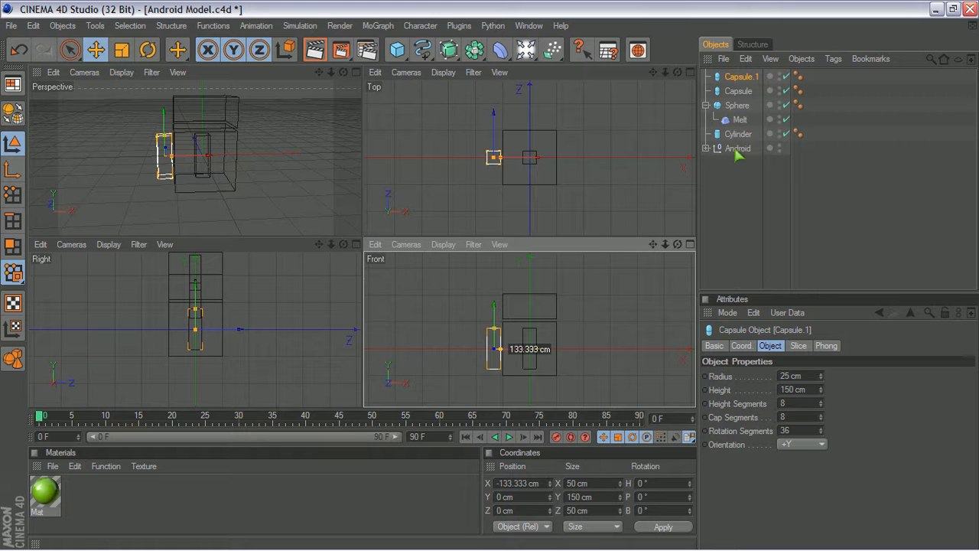
click(739, 93)
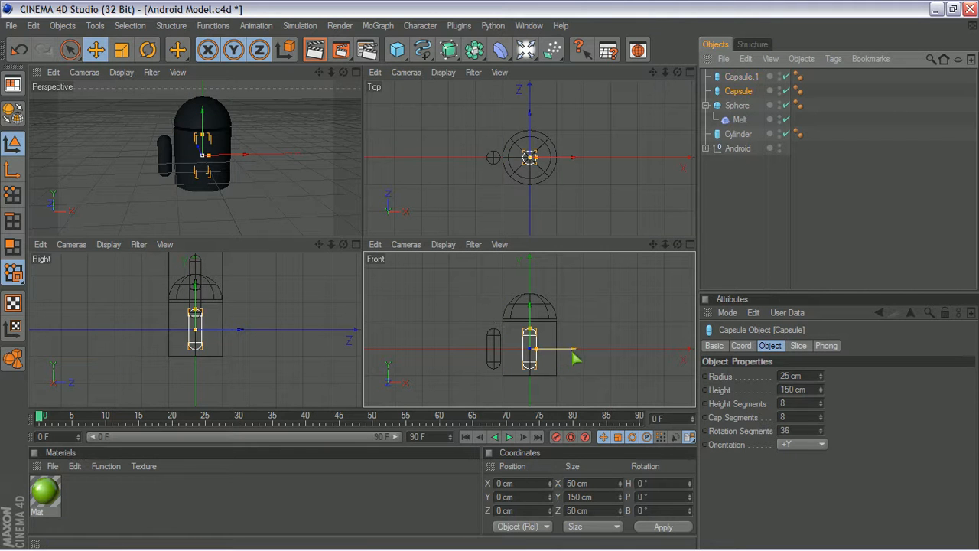
drag(562, 348, 599, 349)
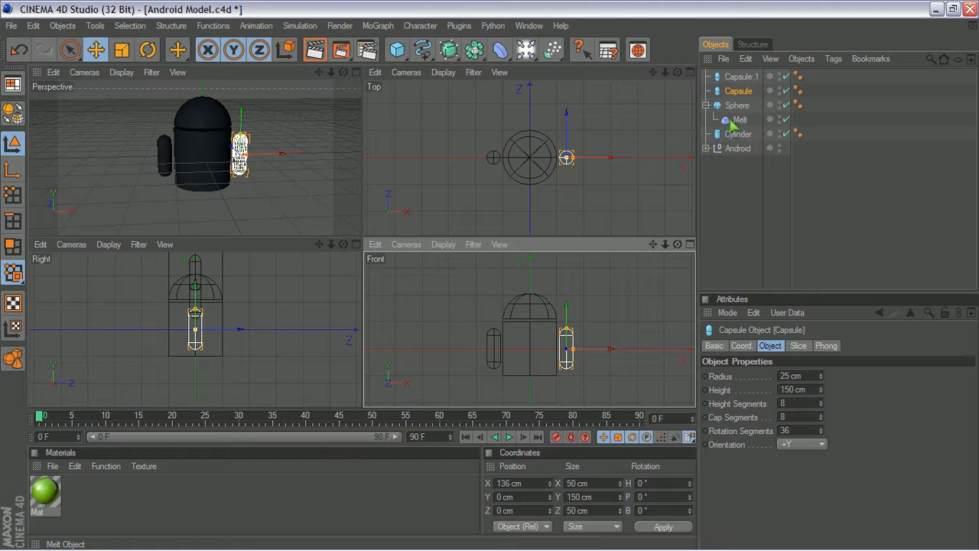
- Duplicate the arm capsule and place the copy as a leg at about 51 cm in X and -101 cm in Y
key(ctrl+c)
key(ctrl+v)
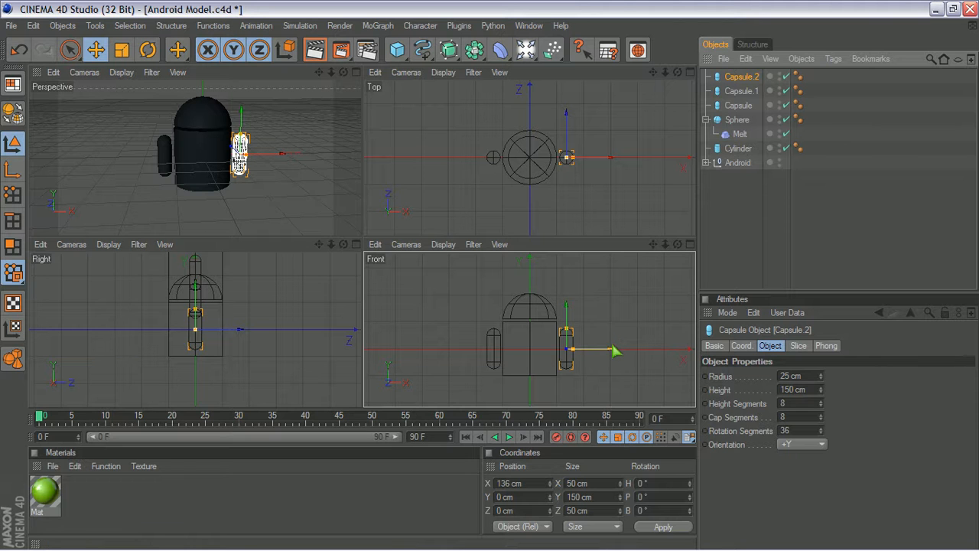
drag(614, 352, 585, 349)
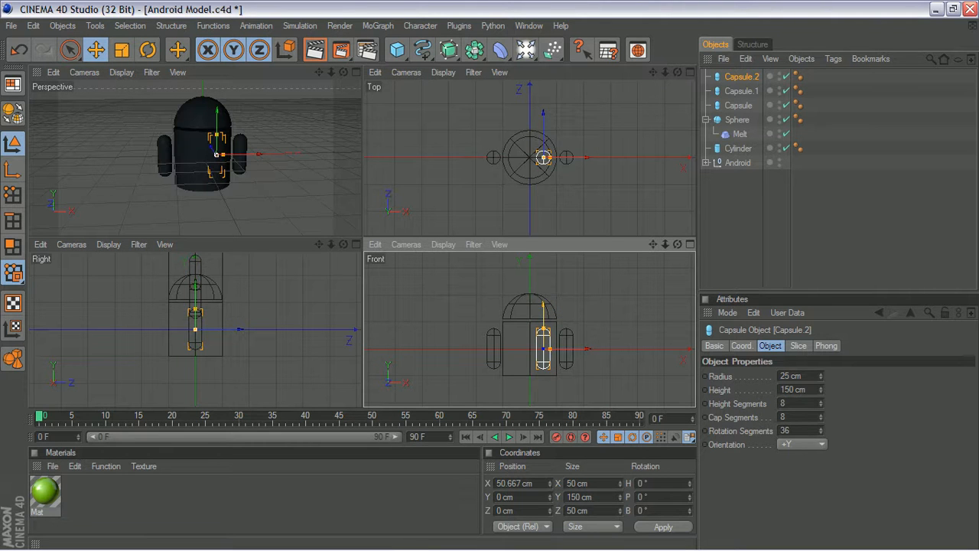
drag(543, 333, 544, 367)
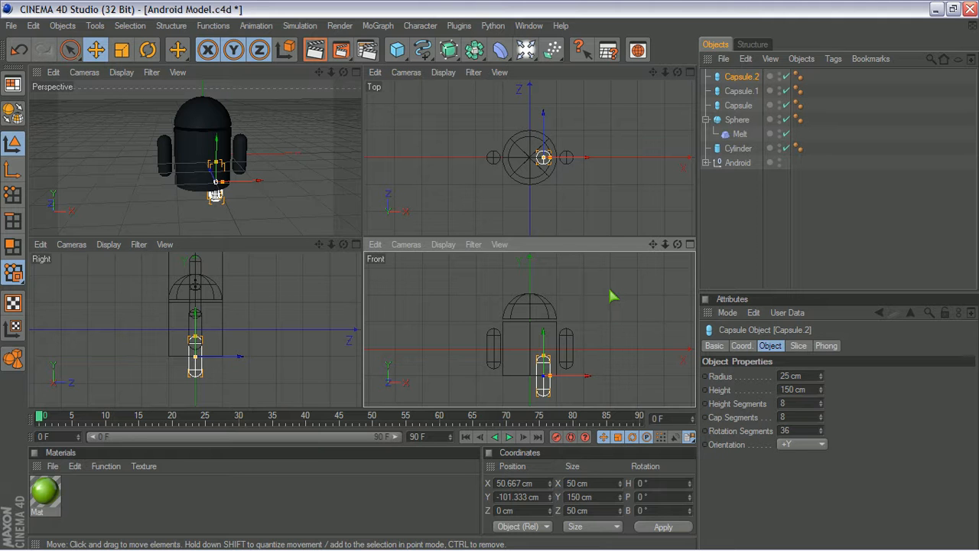
- Duplicate the leg, move the copy along X to about -45 cm as the second leg, and deselect it
key(ctrl+c)
key(ctrl+v)
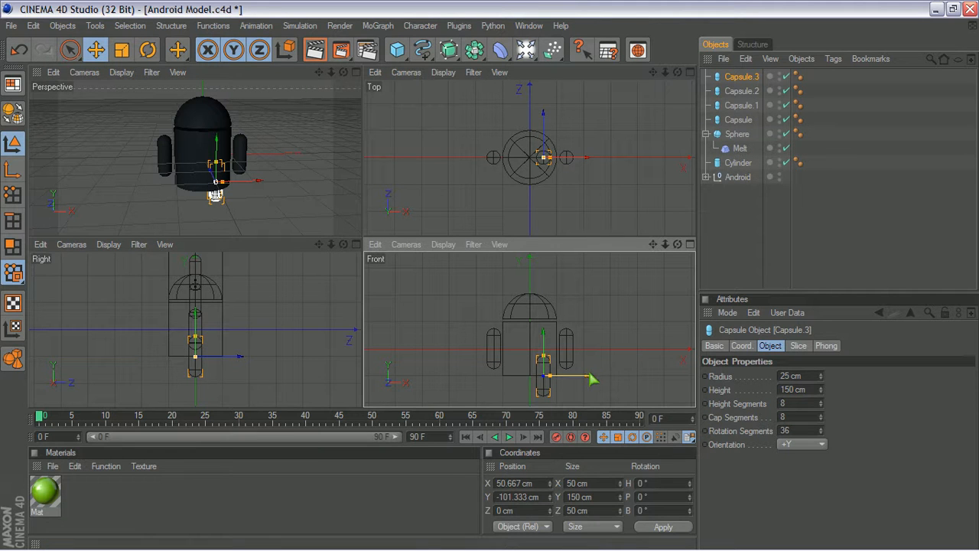
mouse_move(550, 375)
mouse_down()
mouse_move(516, 376)
mouse_move(526, 375)
mouse_up()
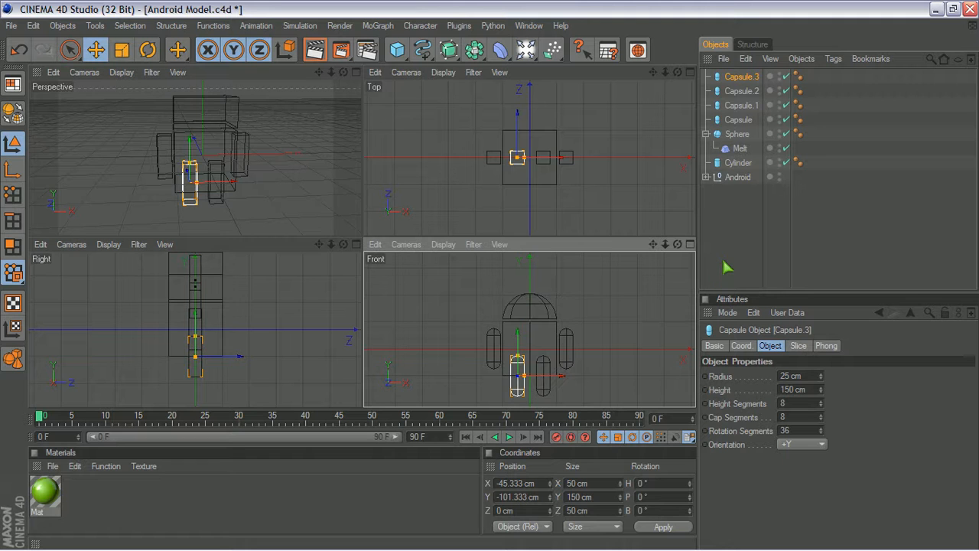
click(666, 263)
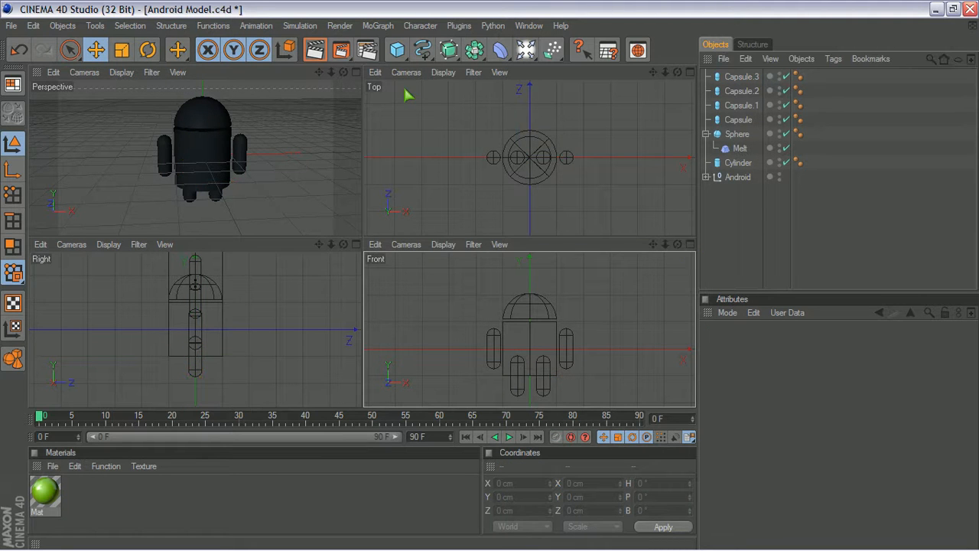
- Render the front view to check the head, body, arms and legs, and return to the four-view layout
key(F4)
click(316, 52)
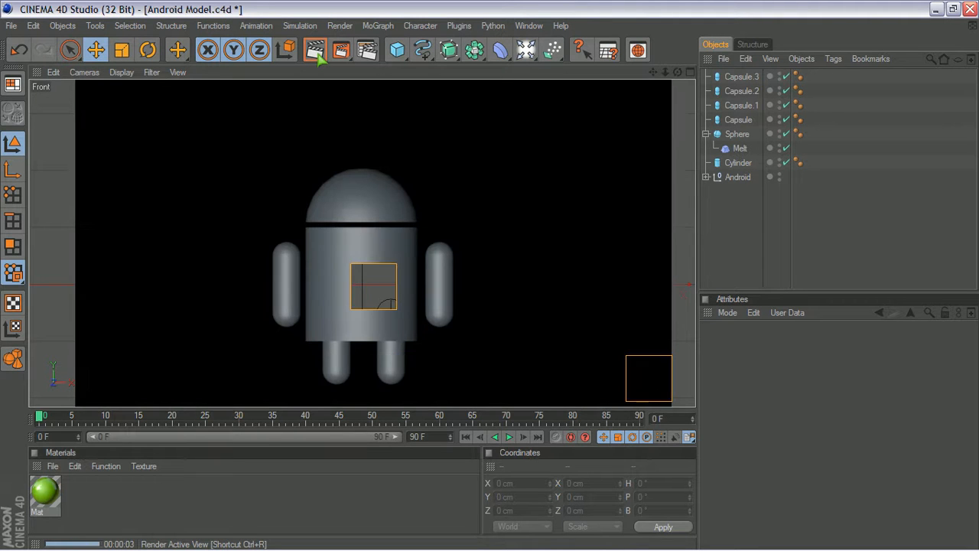
click(721, 228)
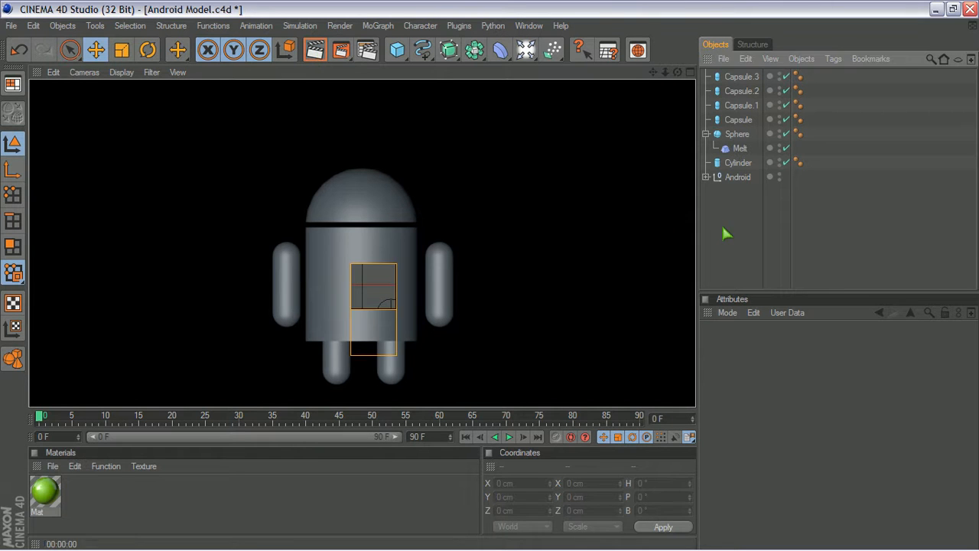
click(692, 69)
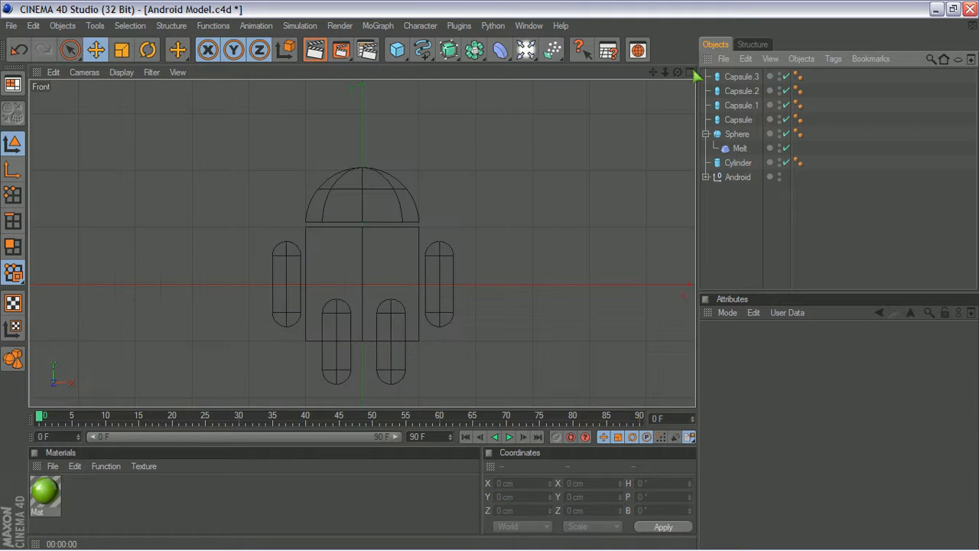
click(692, 71)
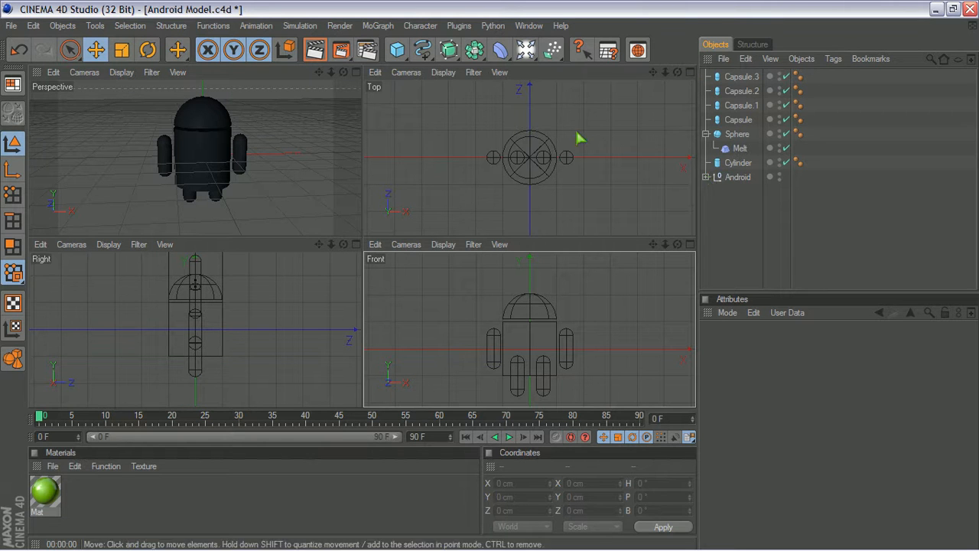
- Add another capsule and set its pitch rotation to 90° so it lies along the Z axis, ready for moving
click(401, 57)
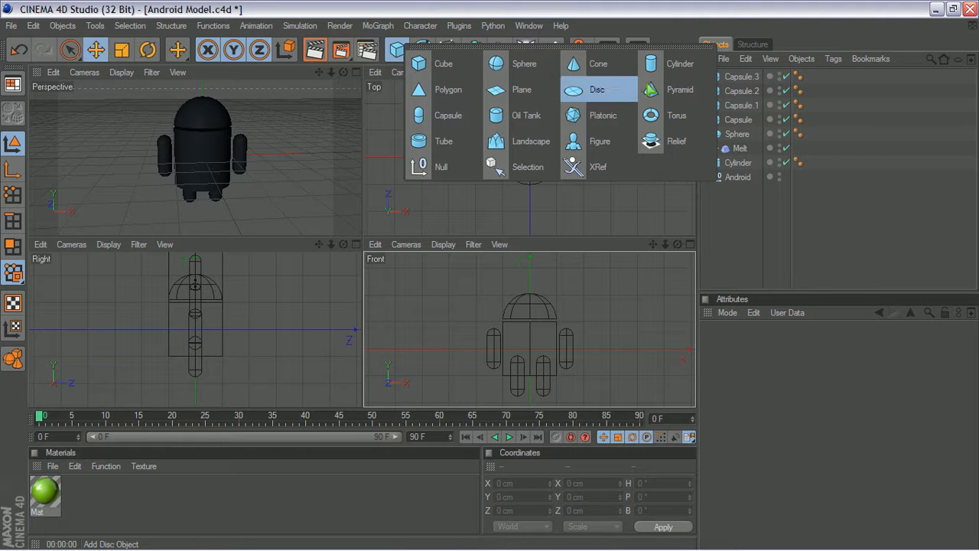
click(457, 124)
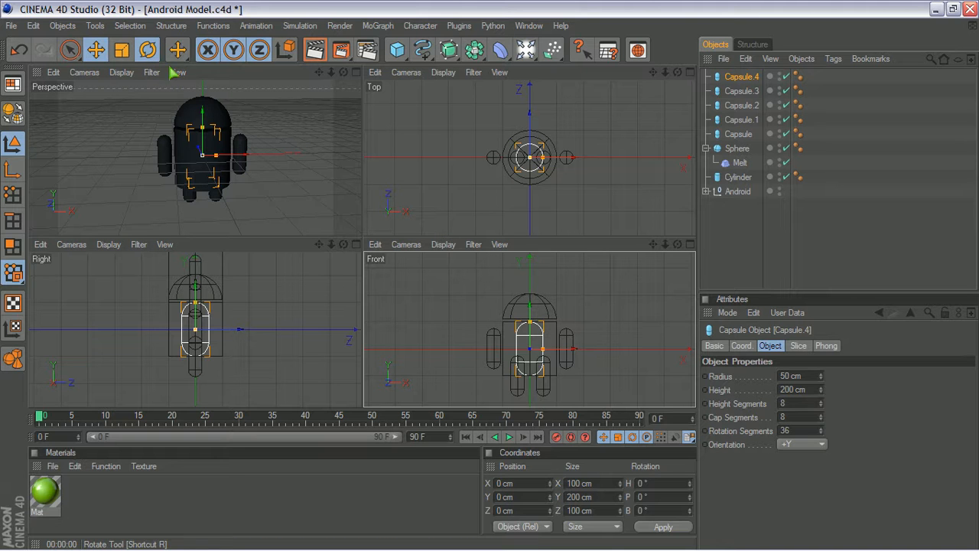
key(r)
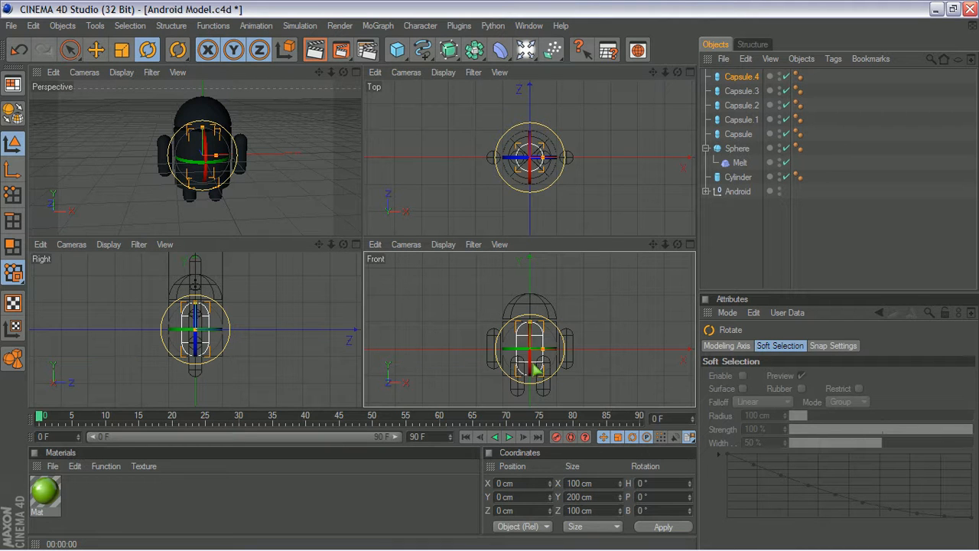
drag(533, 373, 531, 400)
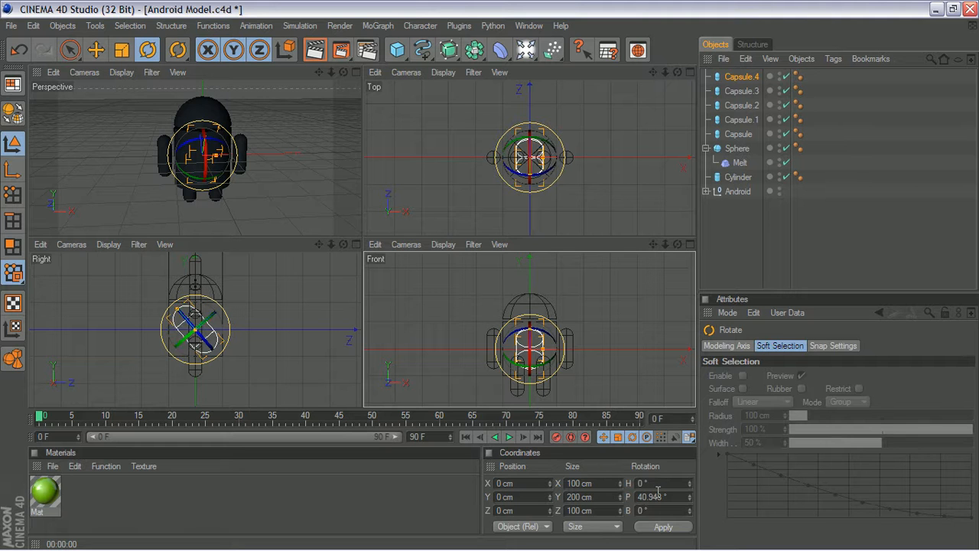
click(661, 495)
text(90)
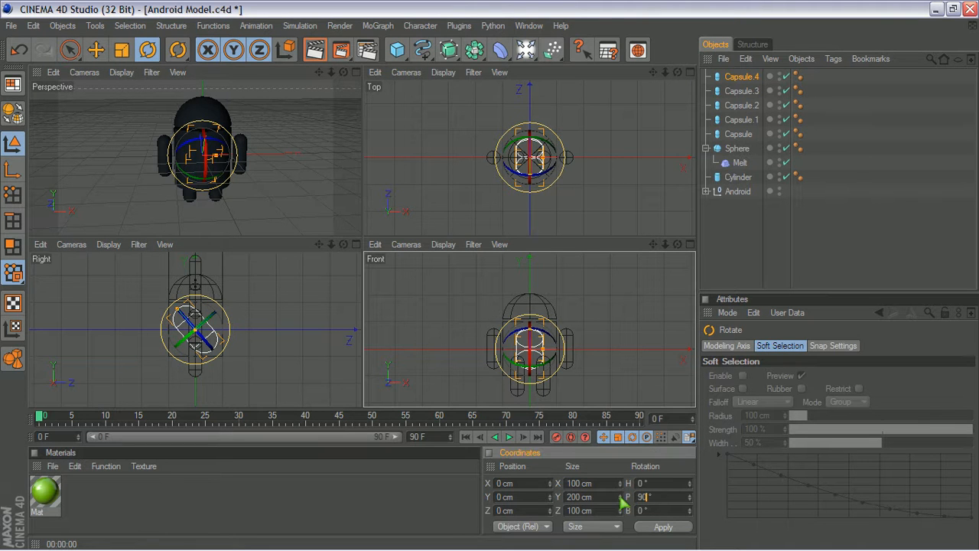
click(646, 527)
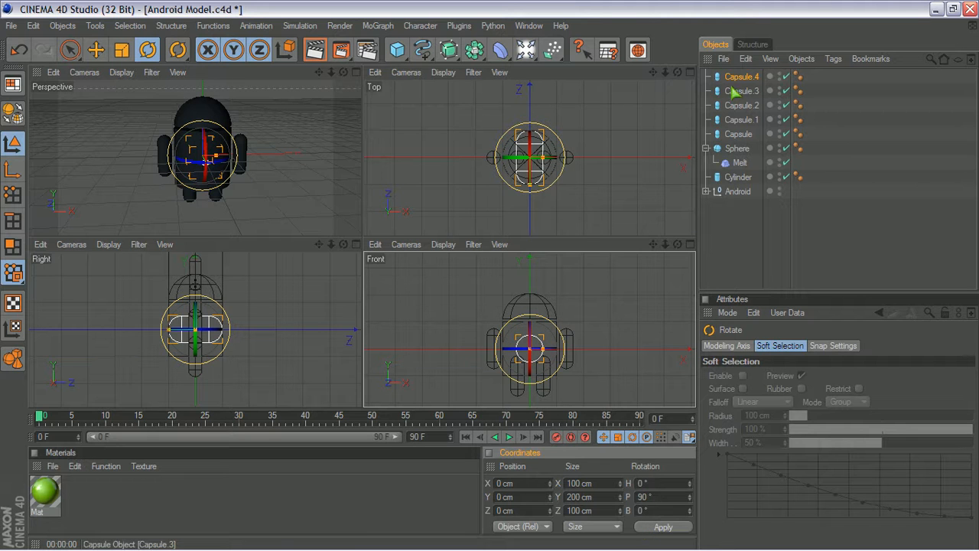
click(96, 50)
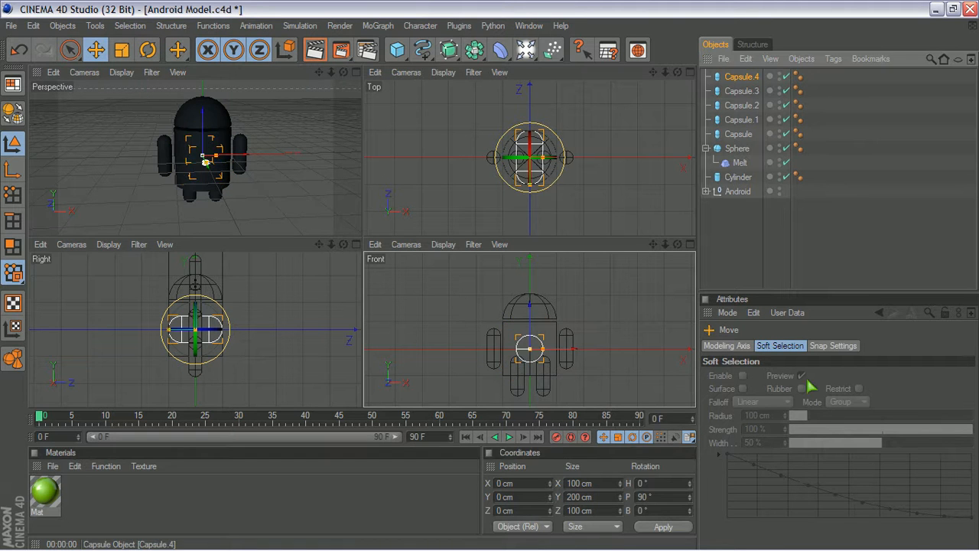
- Set the new horizontal capsule's radius to 9 cm and its height to 90 cm
click(742, 77)
click(770, 346)
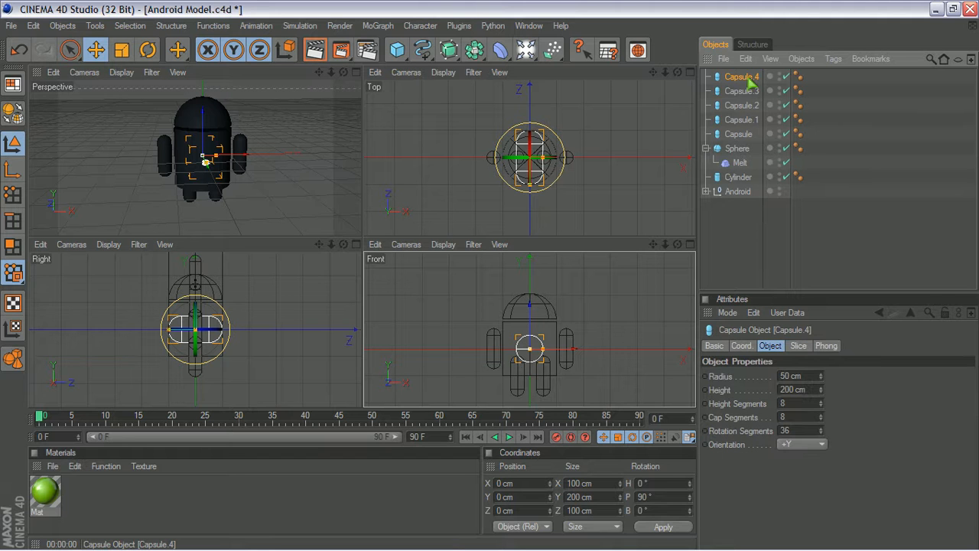
click(775, 374)
key(BackSpace)
key(BackSpace)
text(5)
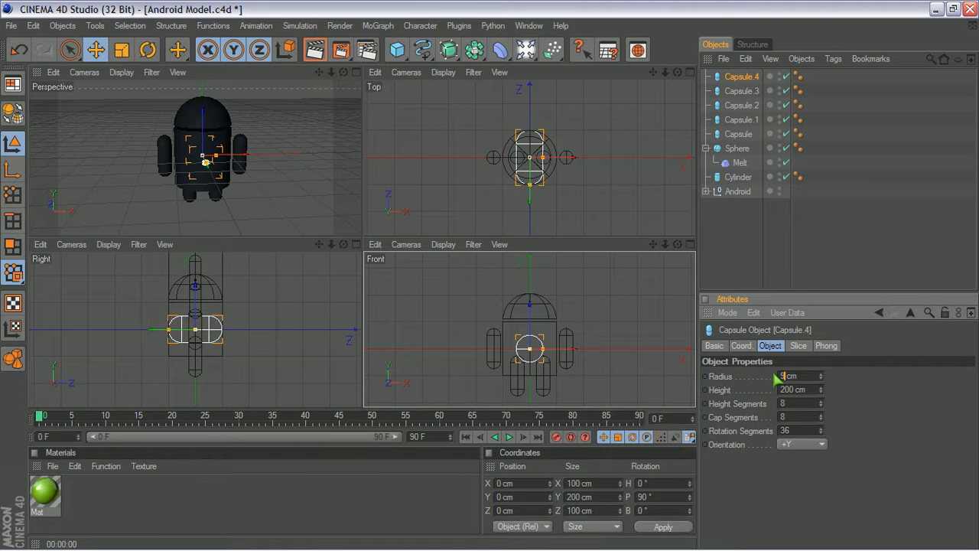
drag(791, 389, 765, 389)
text(9)
key(Return)
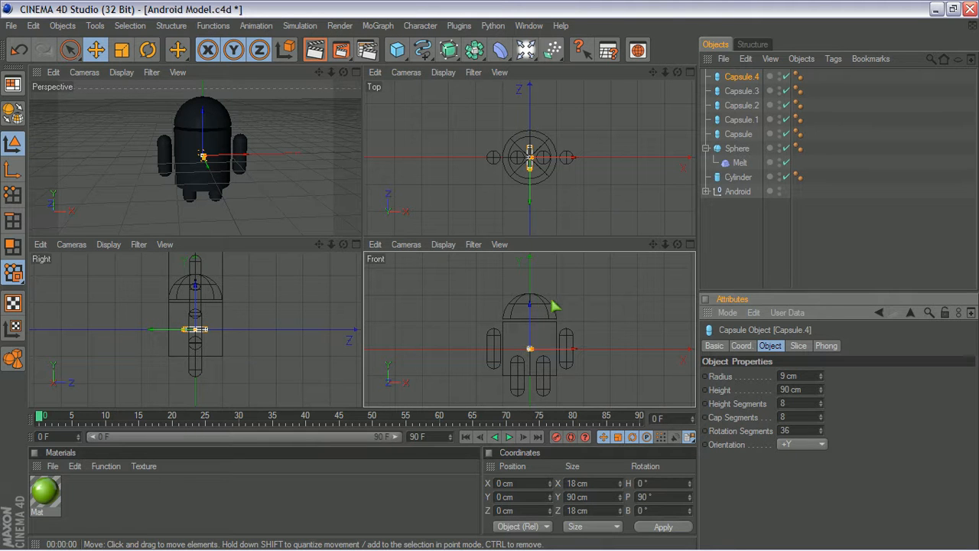
- Move the small capsule into the front of the head as an eye at X -32 cm, Y 160 cm and Z about -45 cm
drag(534, 309, 529, 264)
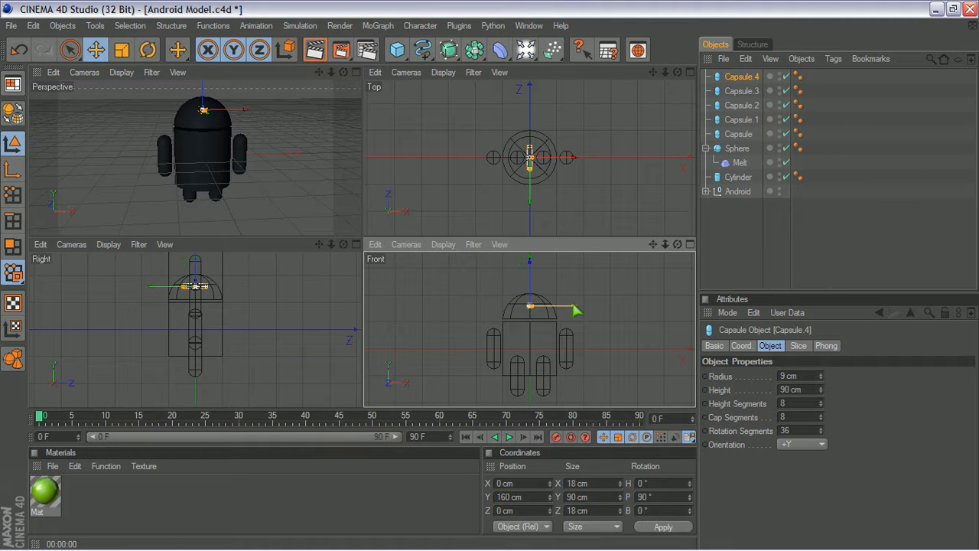
mouse_move(536, 306)
mouse_down()
mouse_move(518, 306)
mouse_move(569, 306)
mouse_up()
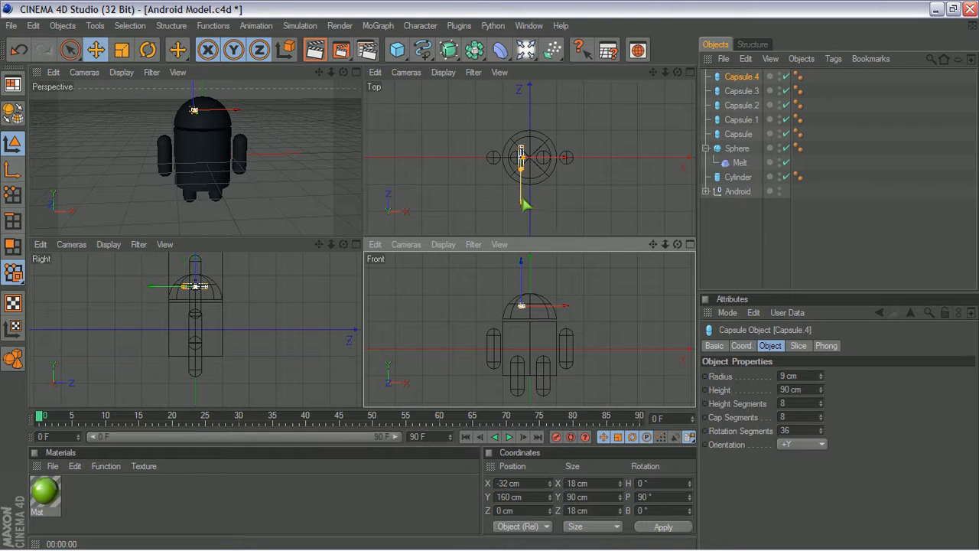
drag(525, 205, 525, 182)
drag(521, 131, 521, 166)
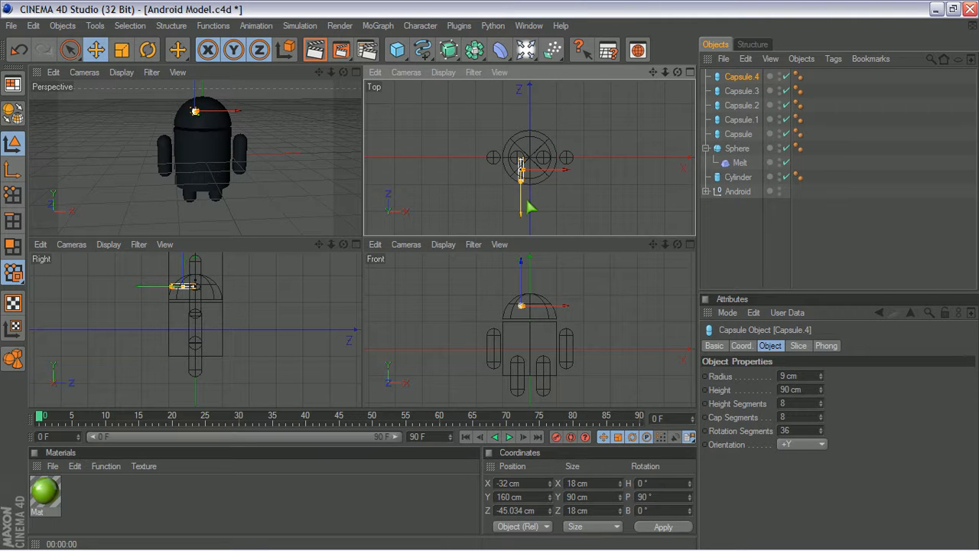
- Duplicate the eye capsule and move the copy along X to about 34 cm as the second eye
key(ctrl+c)
key(ctrl+v)
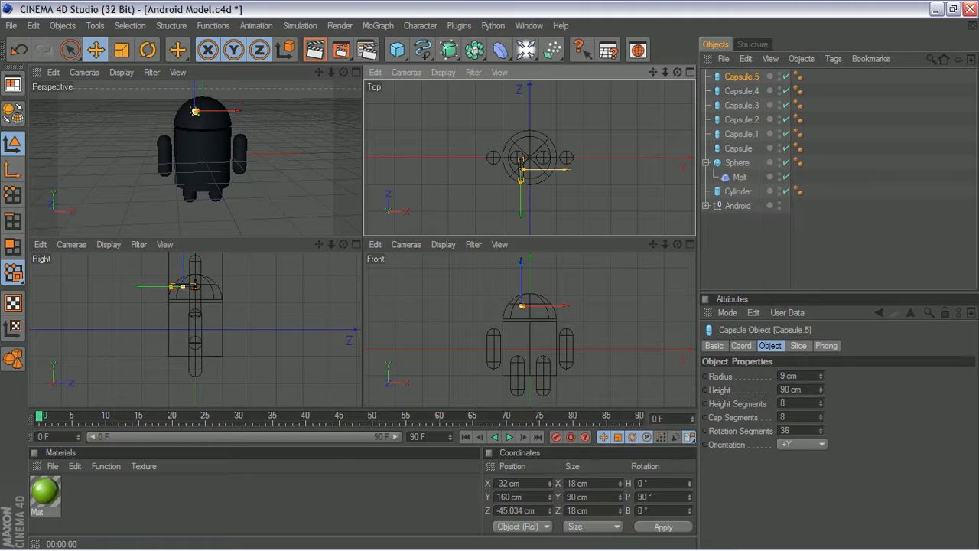
drag(525, 168, 540, 164)
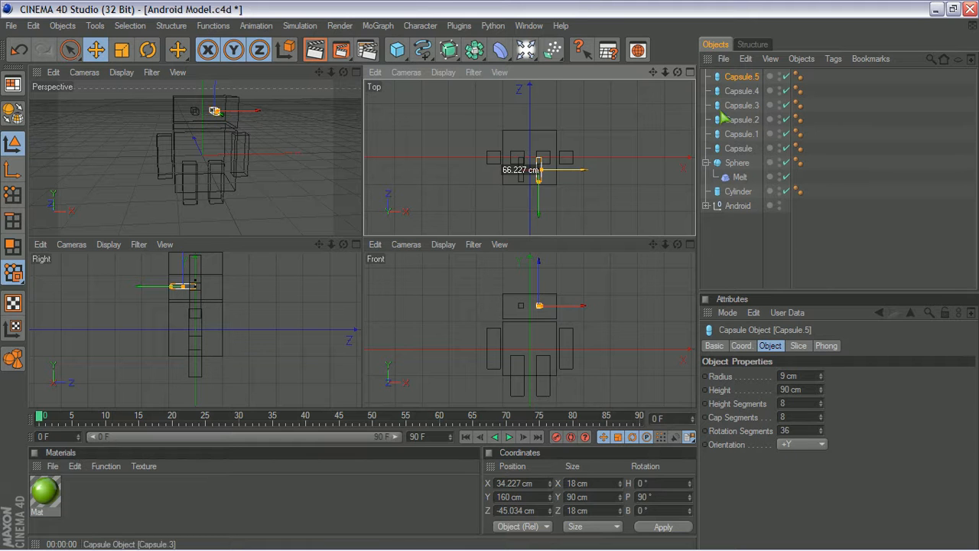
- Examine how the finished Android reference group is organised, and collapse it again
click(710, 217)
click(706, 206)
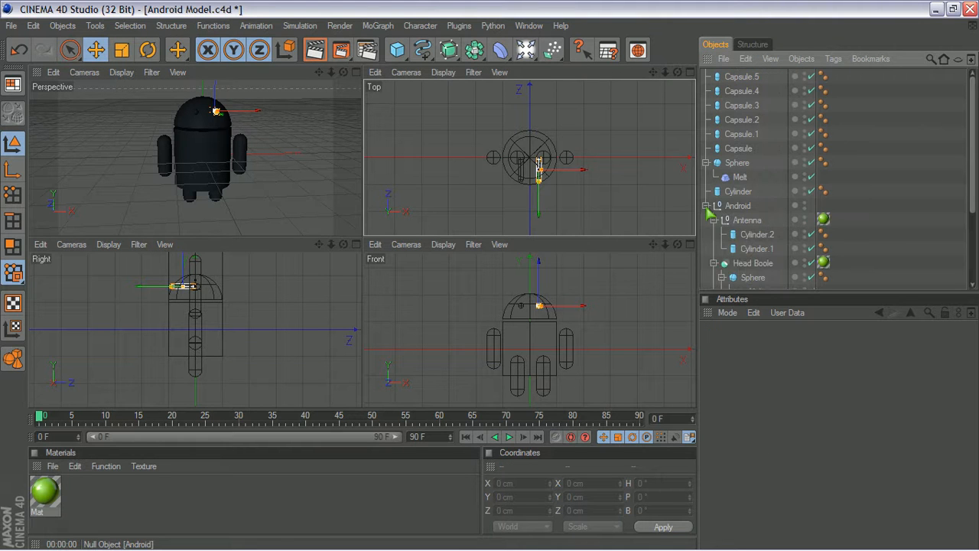
click(872, 202)
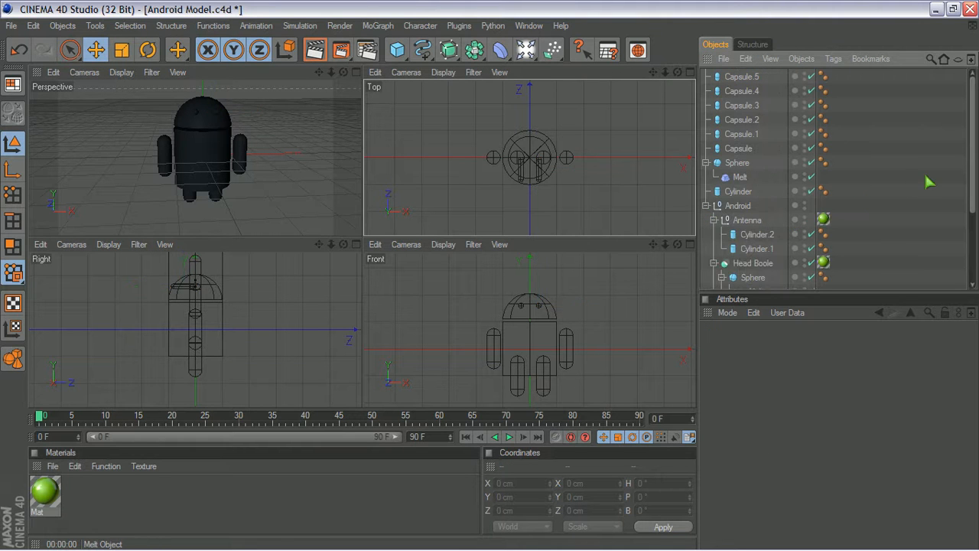
drag(974, 171, 974, 201)
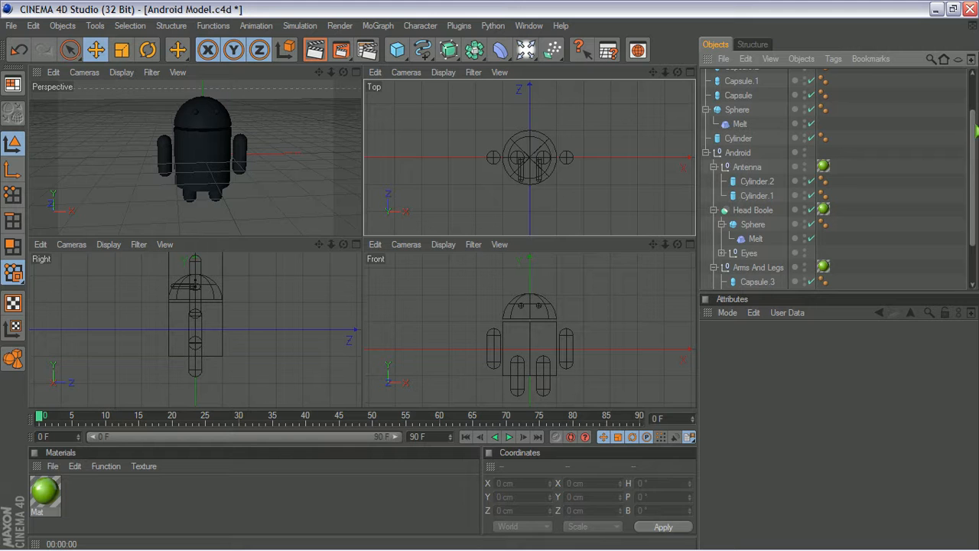
drag(974, 124, 974, 107)
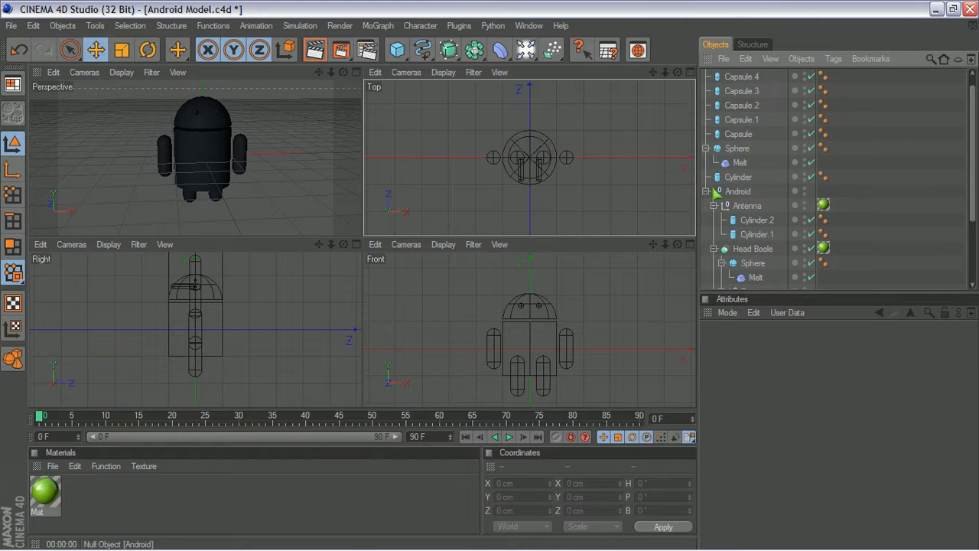
click(707, 192)
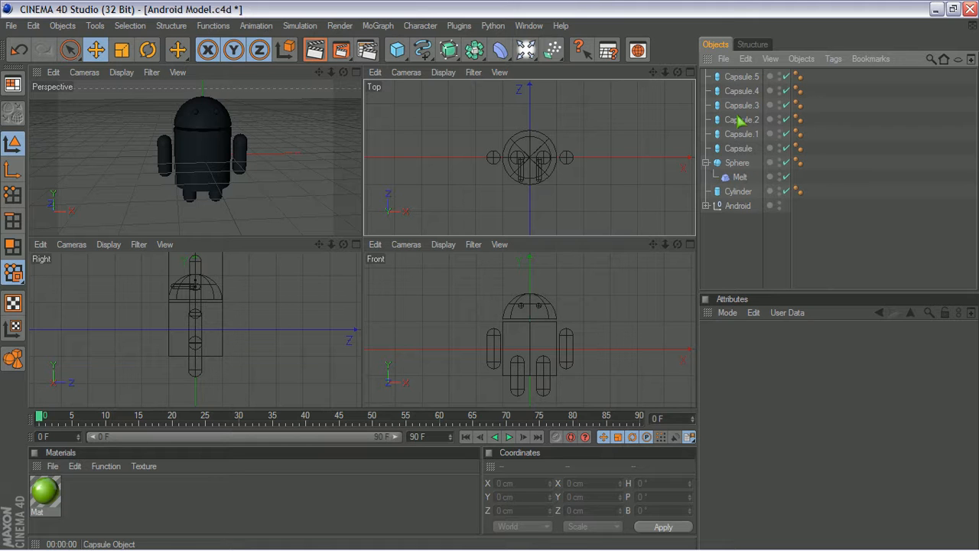
- Group the two eye capsules under a null and name it Eyes
click(741, 78)
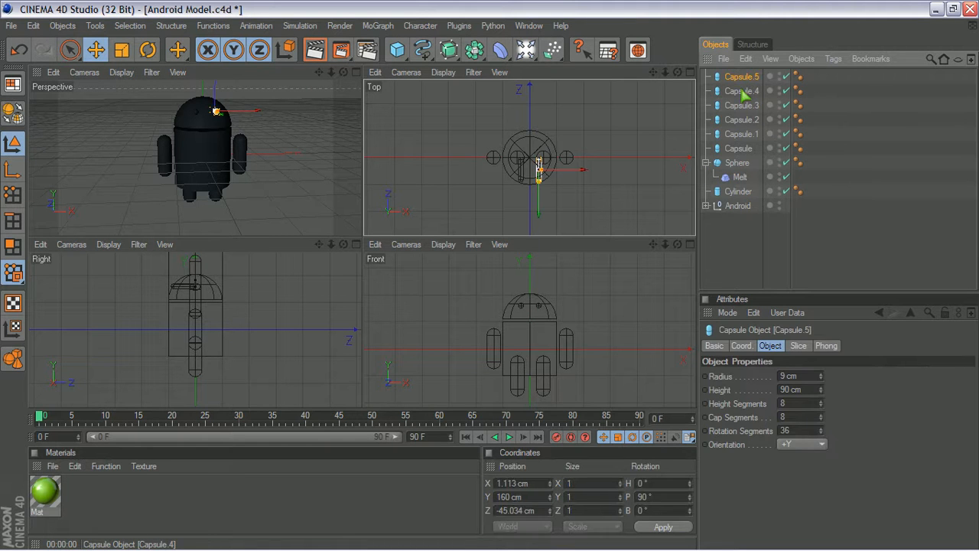
shift+click(740, 91)
key(alt+g)
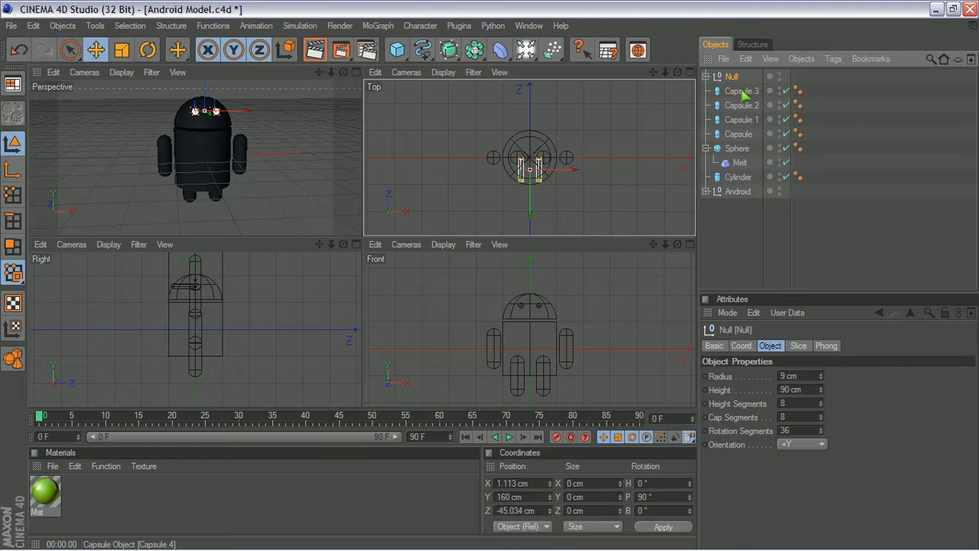
click(733, 79)
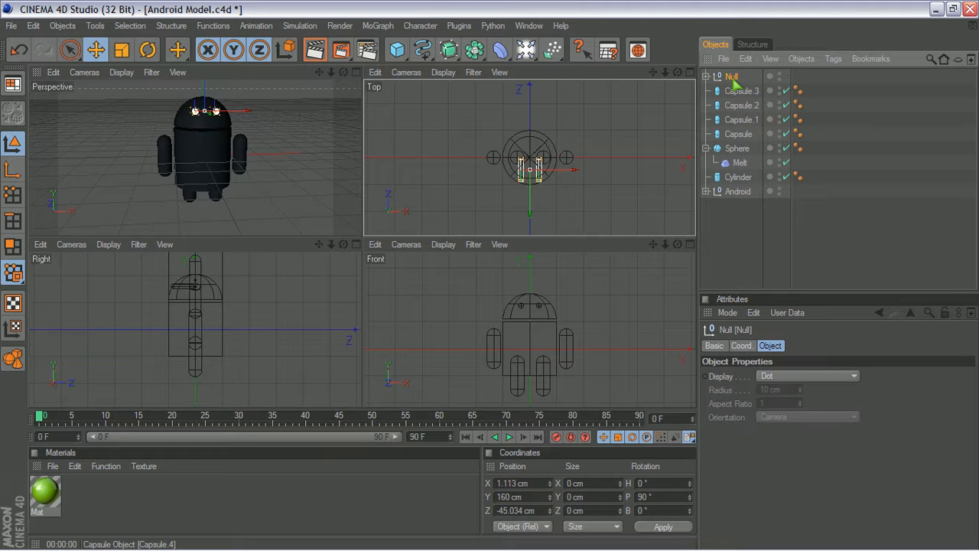
double_click(732, 77)
text(Eyes)
key(Return)
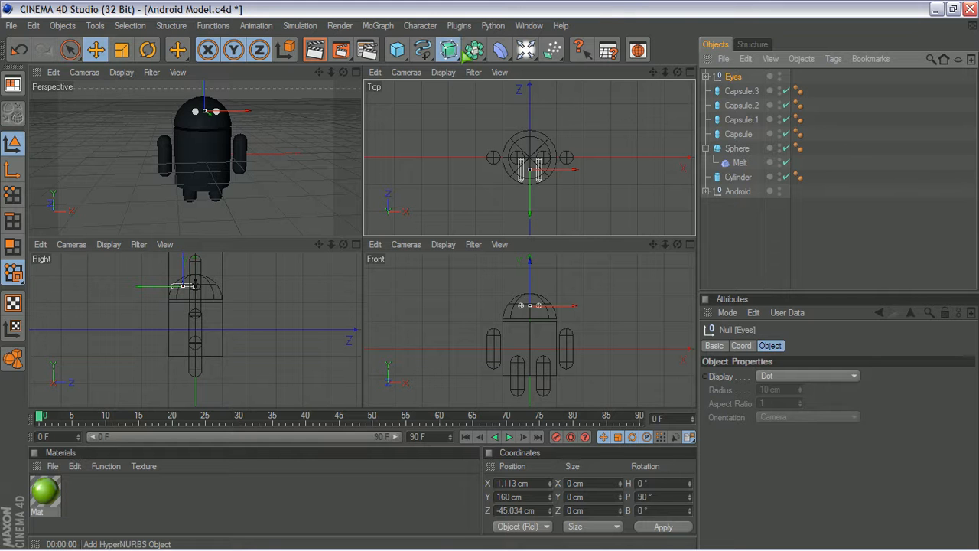
- Add a Boole object and nest the head Sphere and the Eyes group in it, with the Sphere above Eyes
click(460, 49)
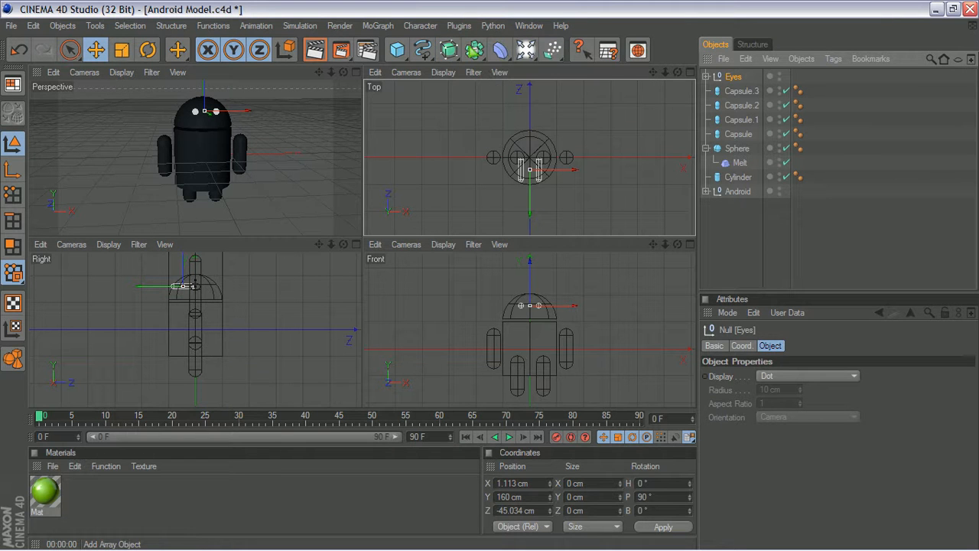
click(474, 51)
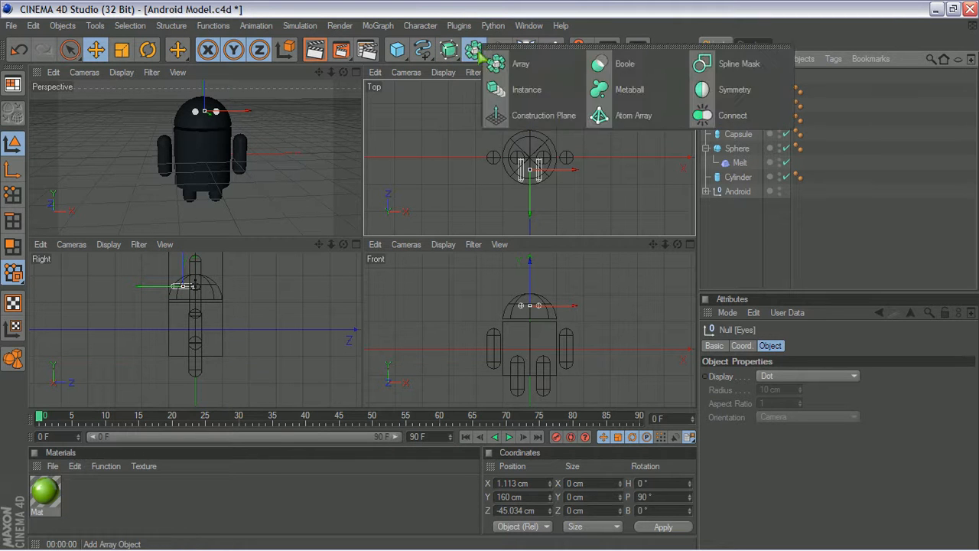
click(609, 66)
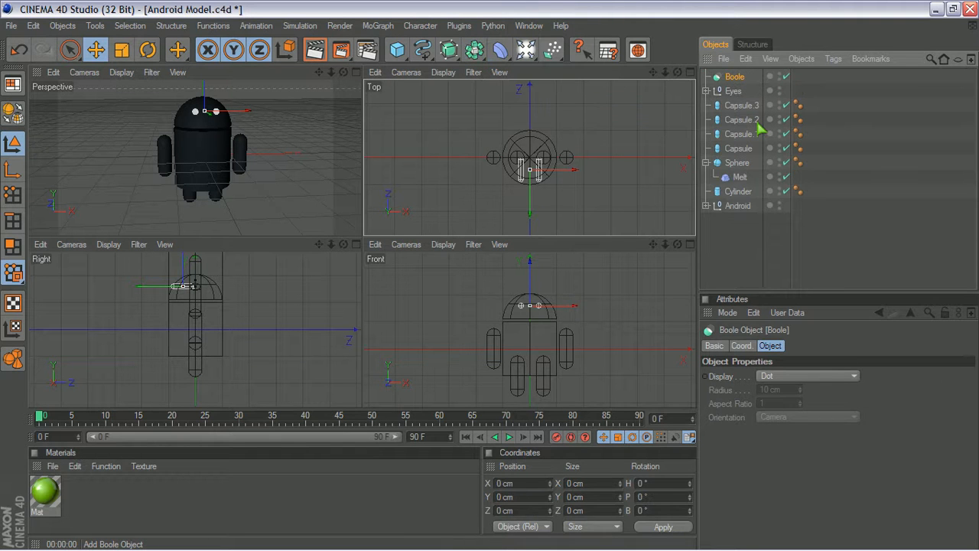
click(737, 91)
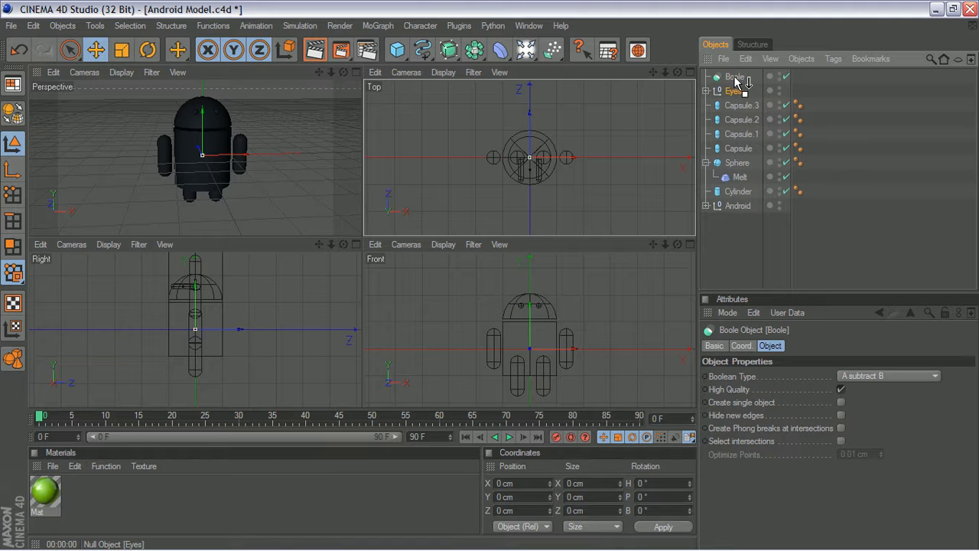
drag(737, 91, 735, 76)
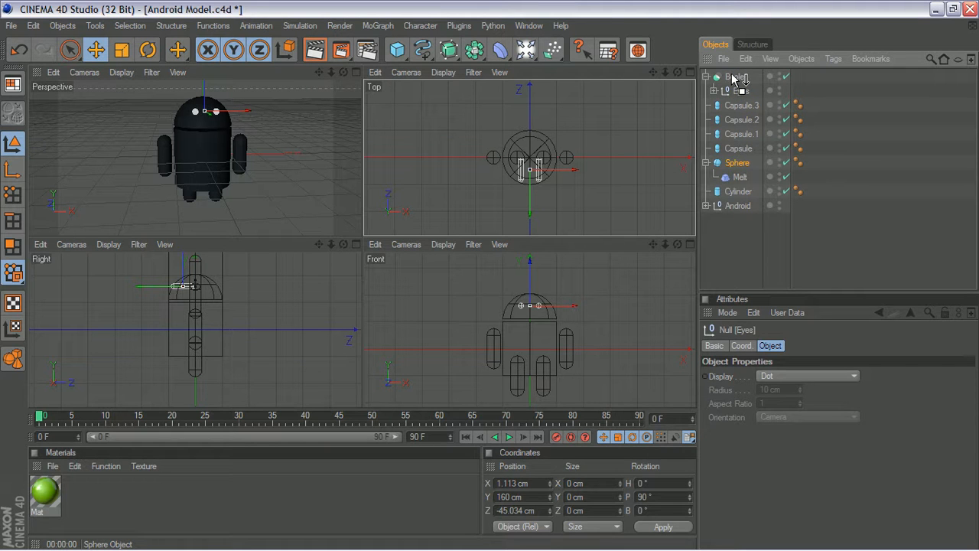
drag(732, 79, 733, 78)
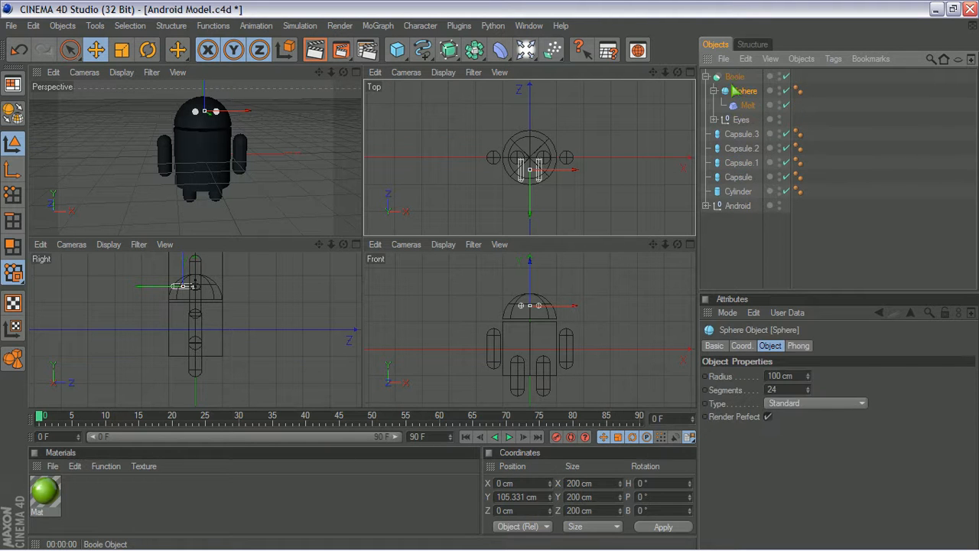
- Render the maximized perspective view to check the eye holes cut into the head, and deselect everything
click(361, 83)
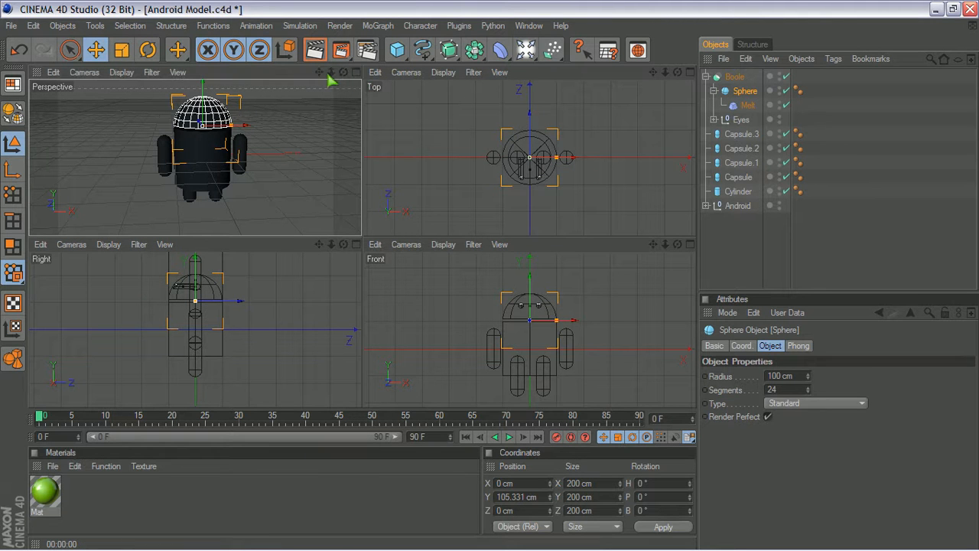
click(357, 73)
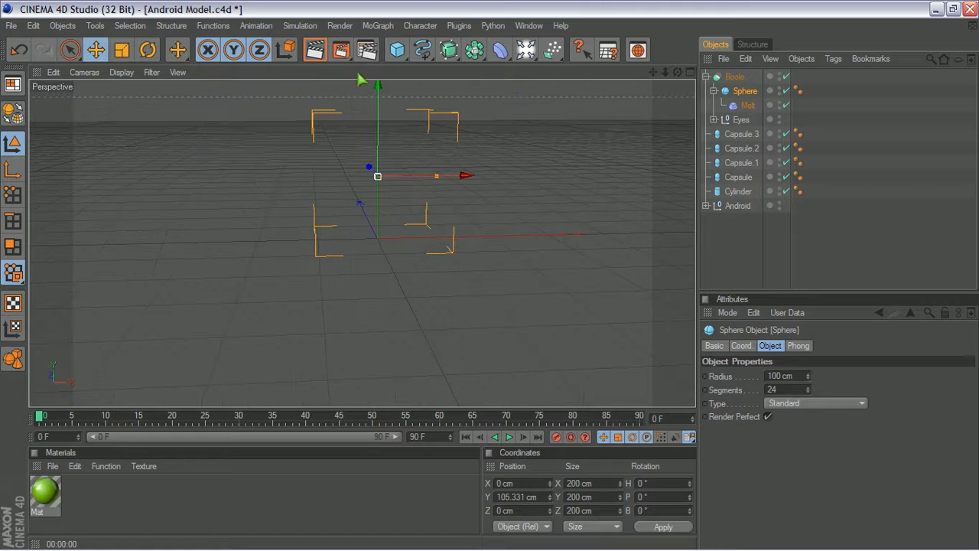
click(314, 51)
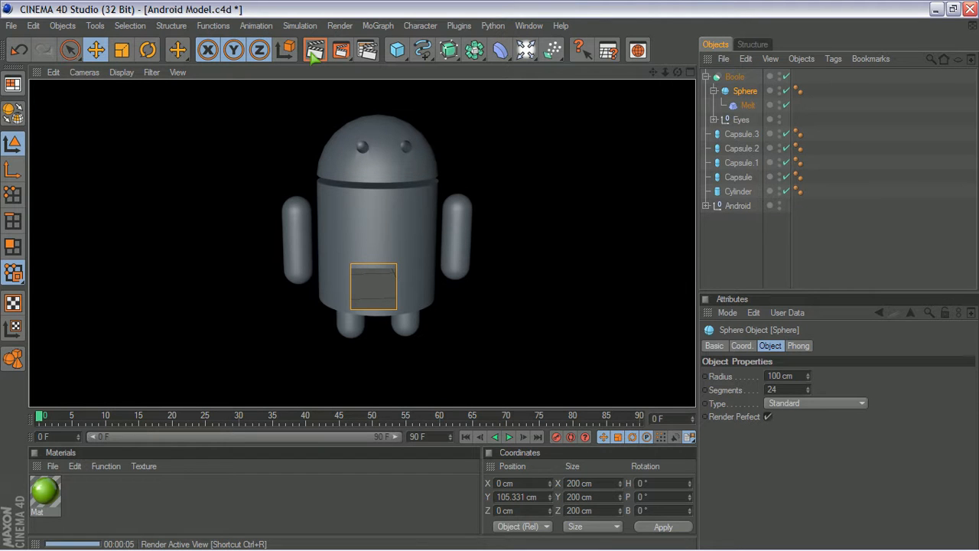
click(720, 239)
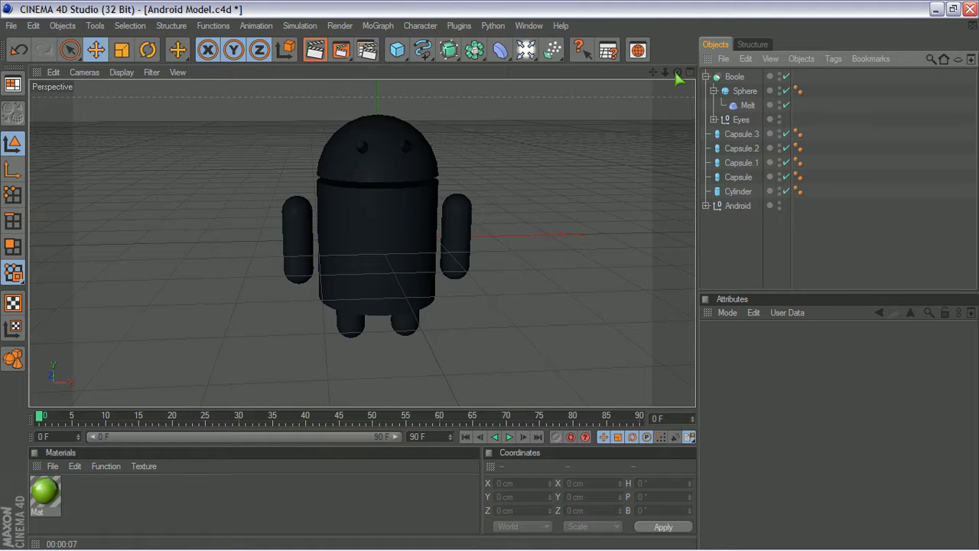
- Collapse the Boole hierarchy and return to the four-view layout
click(706, 77)
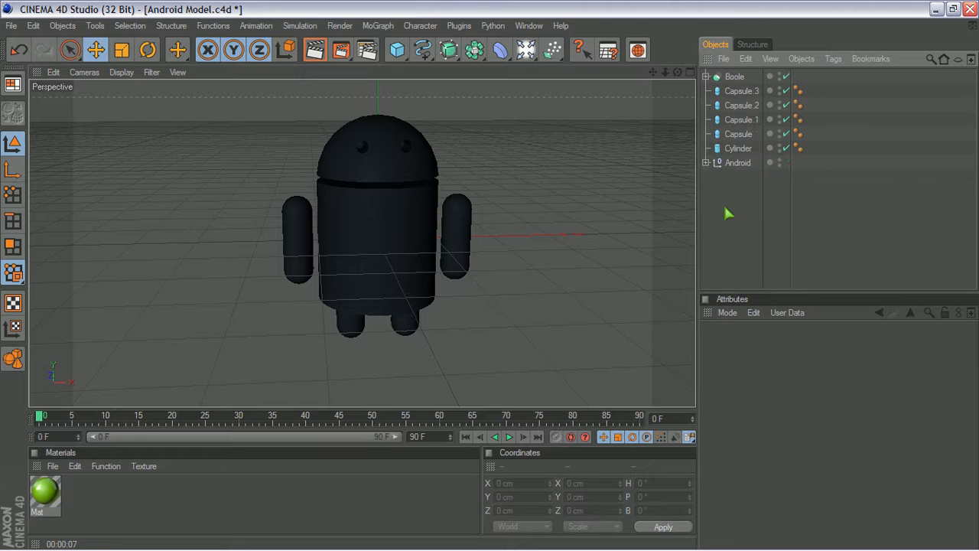
click(691, 73)
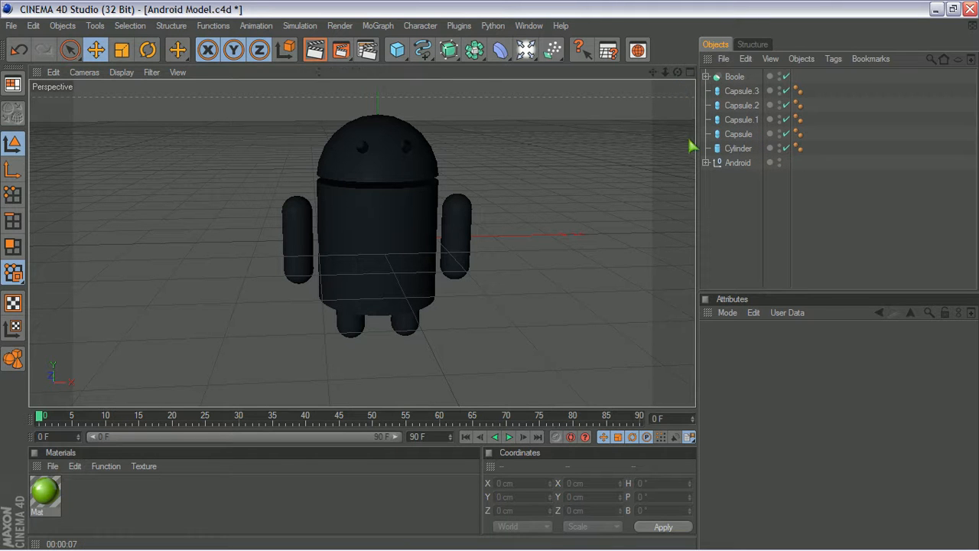
click(531, 140)
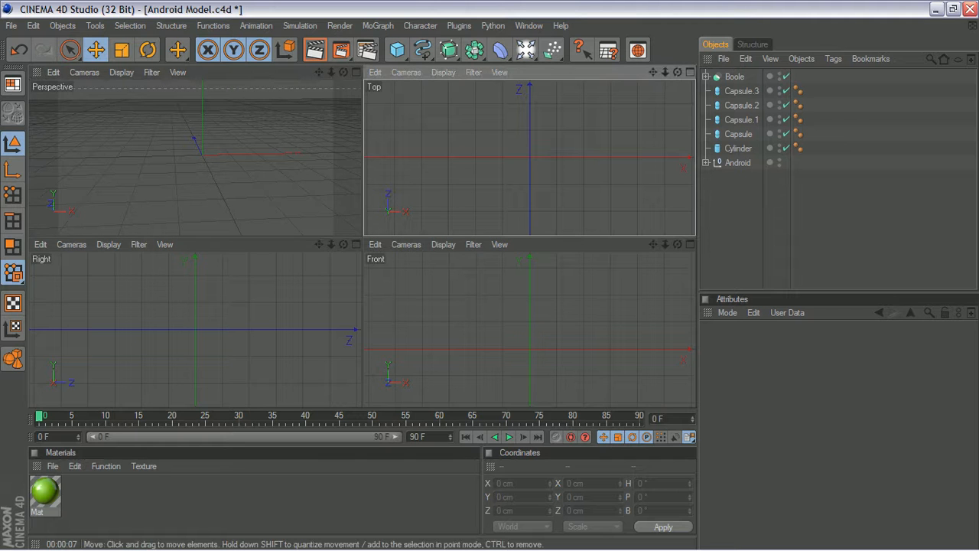
- Add another capsule with a radius of 7 cm and a height of 80 cm
click(399, 52)
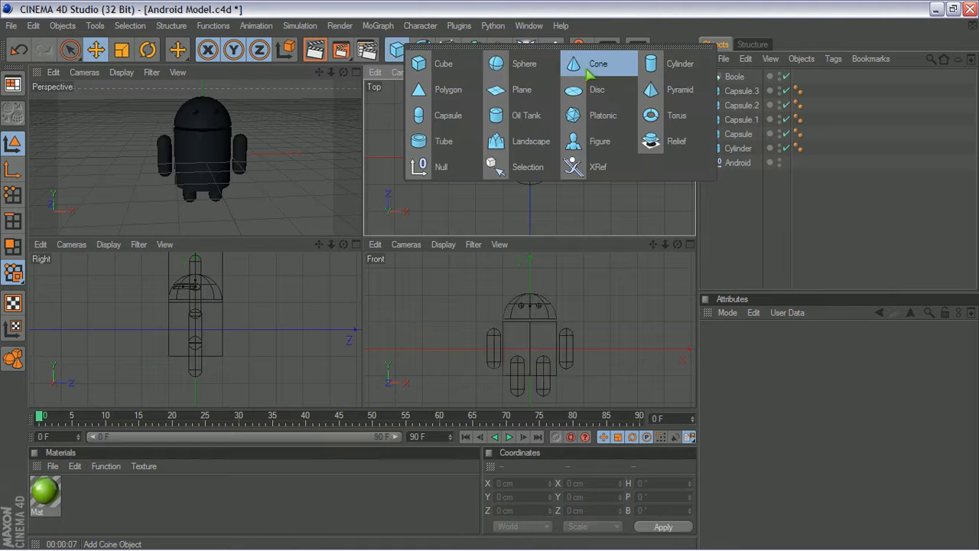
click(468, 123)
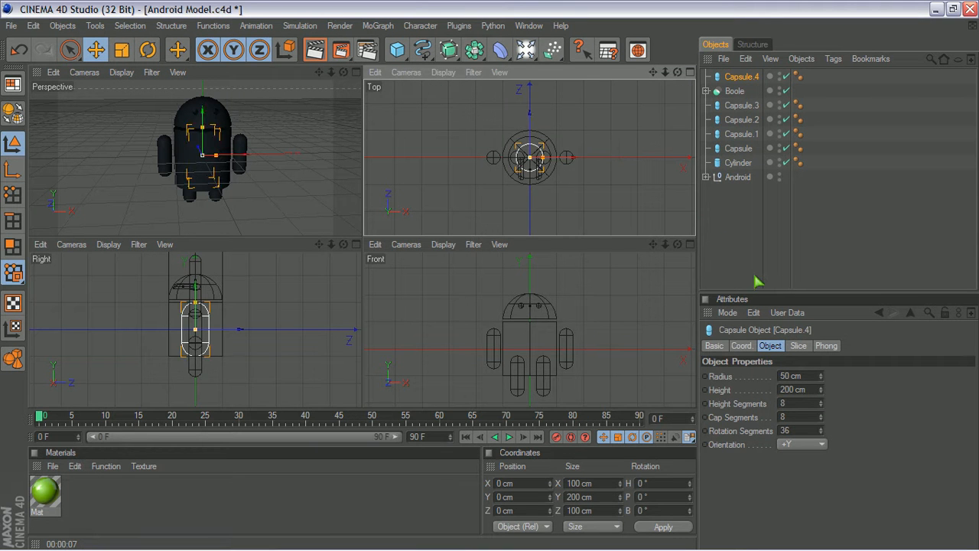
double_click(788, 375)
text(7)
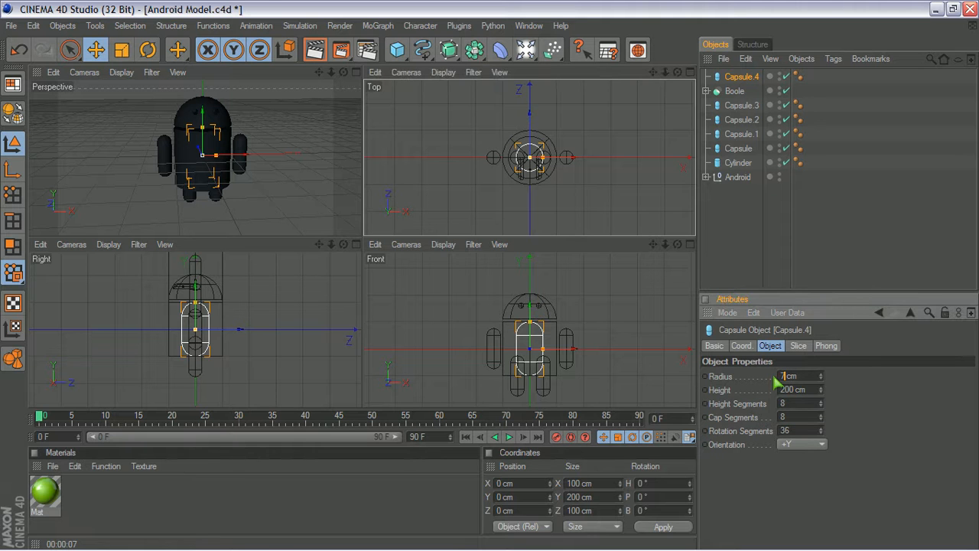
key(Tab)
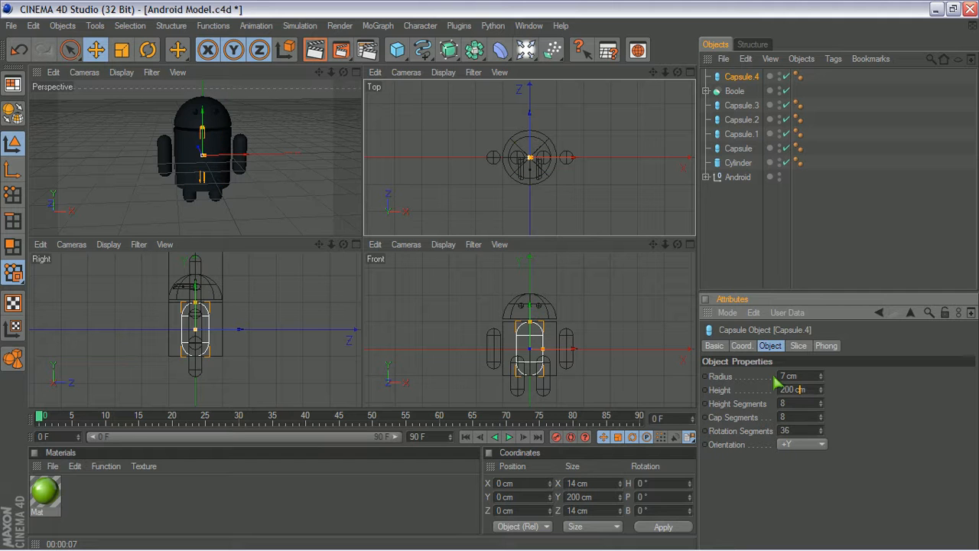
key(BackSpace)
text(80)
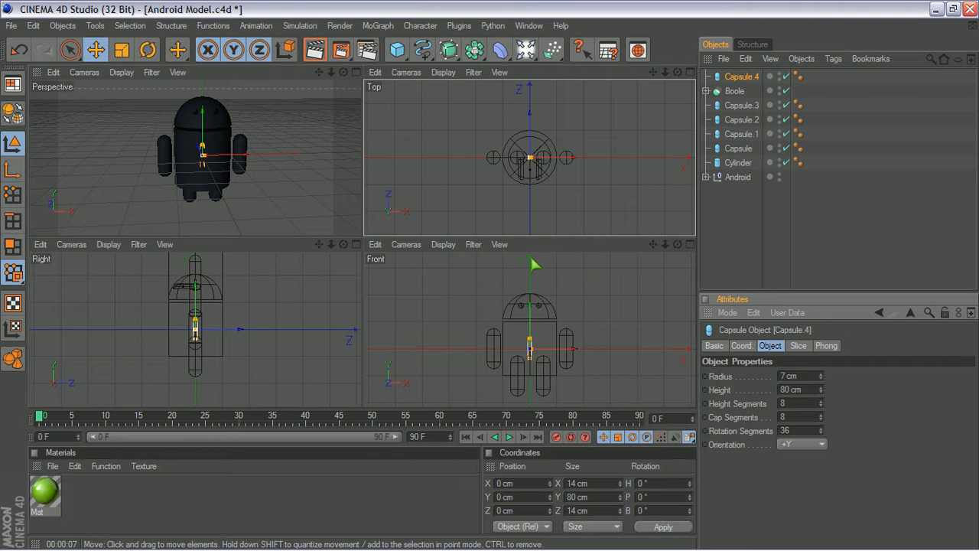
- Raise the thin capsule along Y to 194.667 cm on top of the head and duplicate it in place
drag(534, 264, 571, 211)
drag(615, 304, 578, 303)
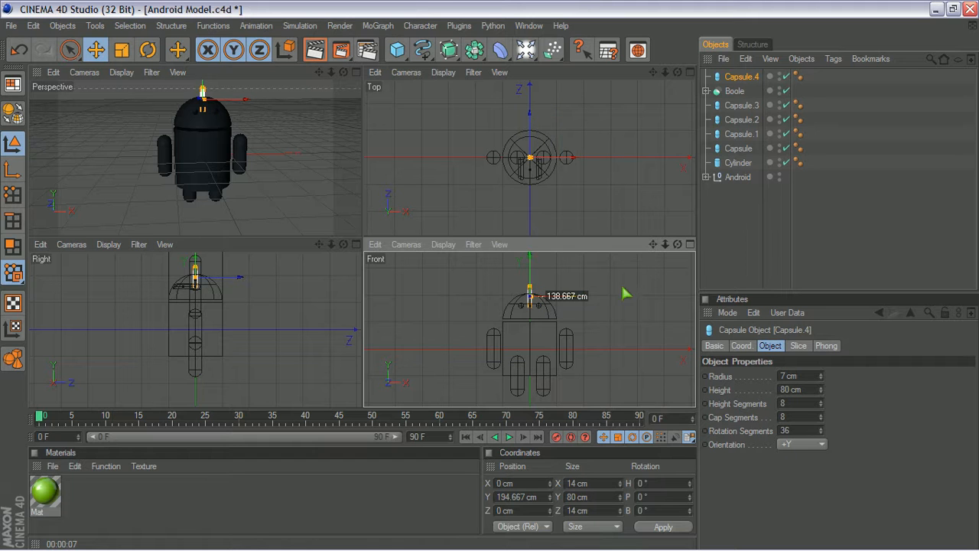
key(ctrl+c)
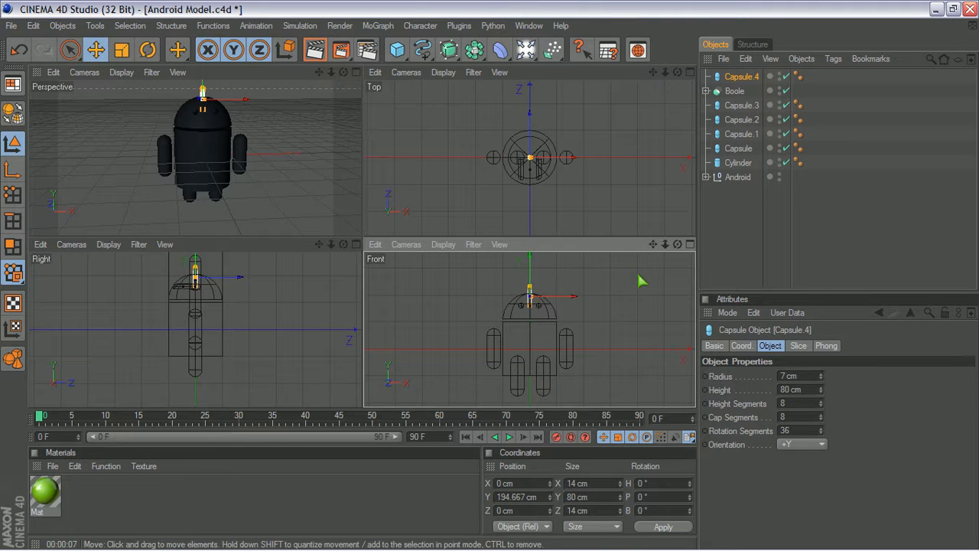
key(ctrl+v)
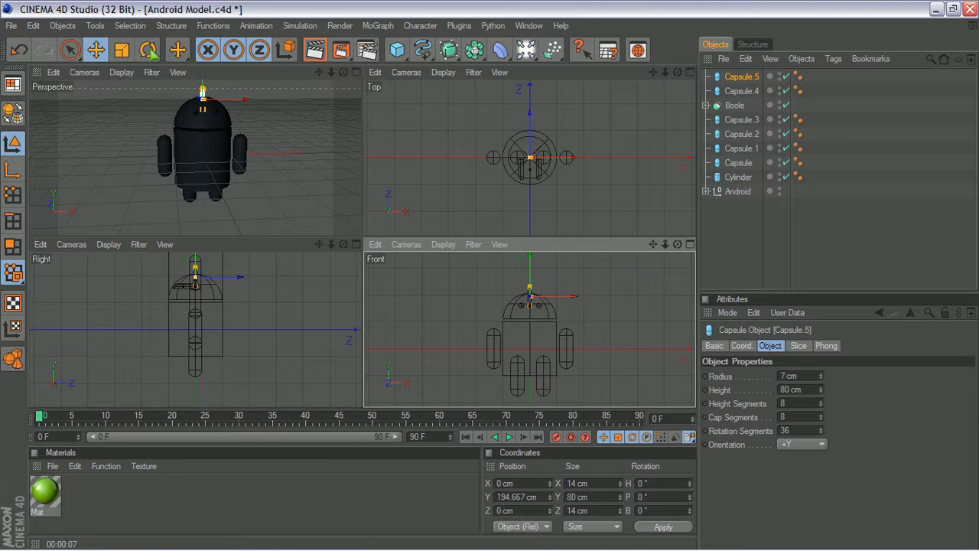
- Tilt the duplicated antenna capsule to a bank of about 28.939° and set its X position to 50 cm
key(r)
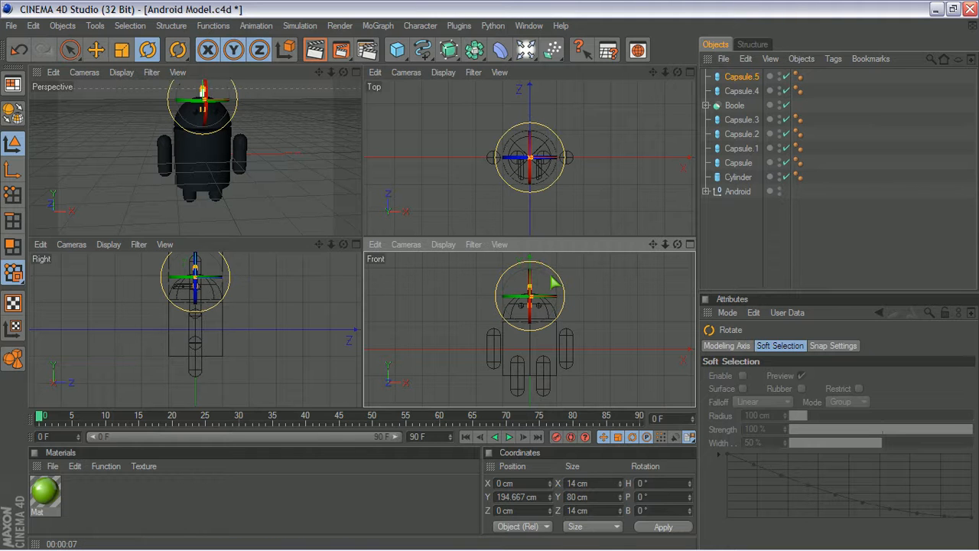
drag(554, 285, 557, 285)
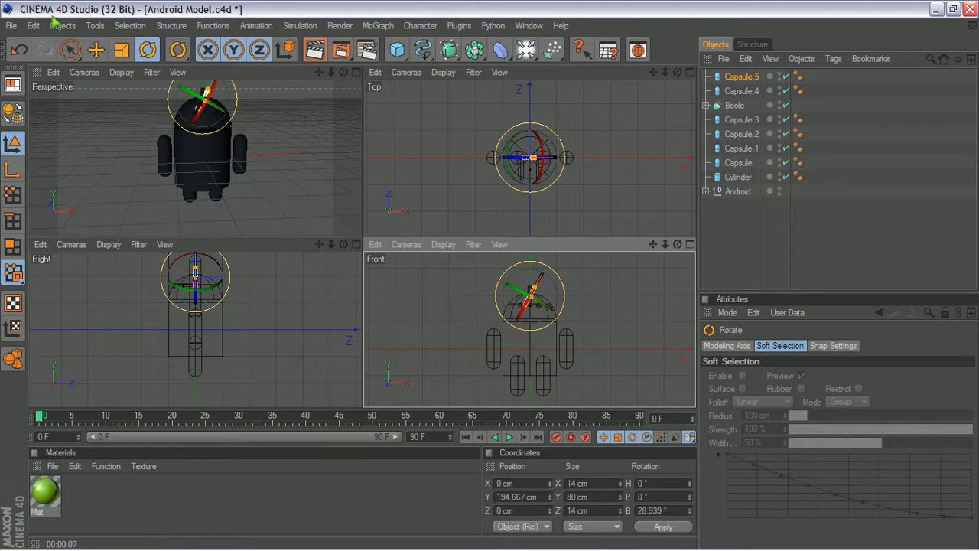
click(96, 50)
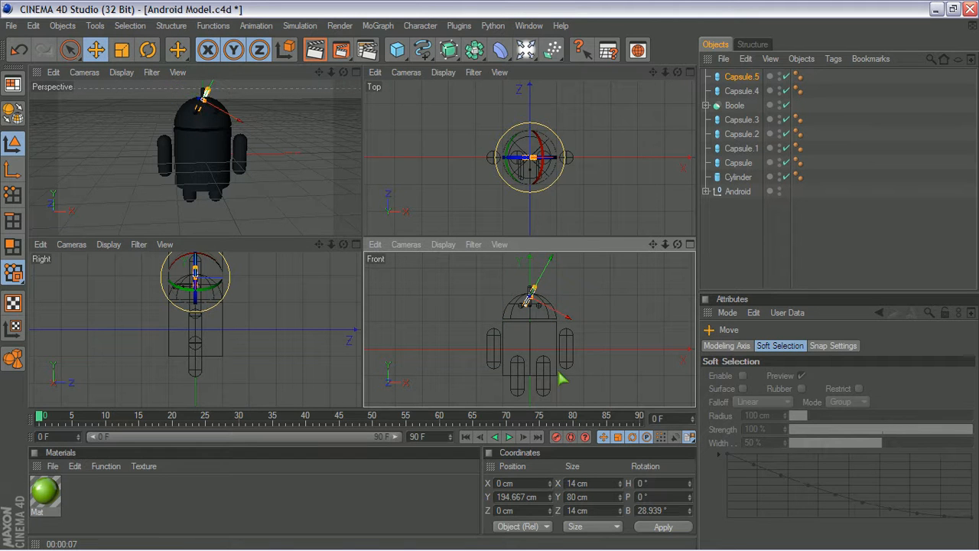
click(496, 483)
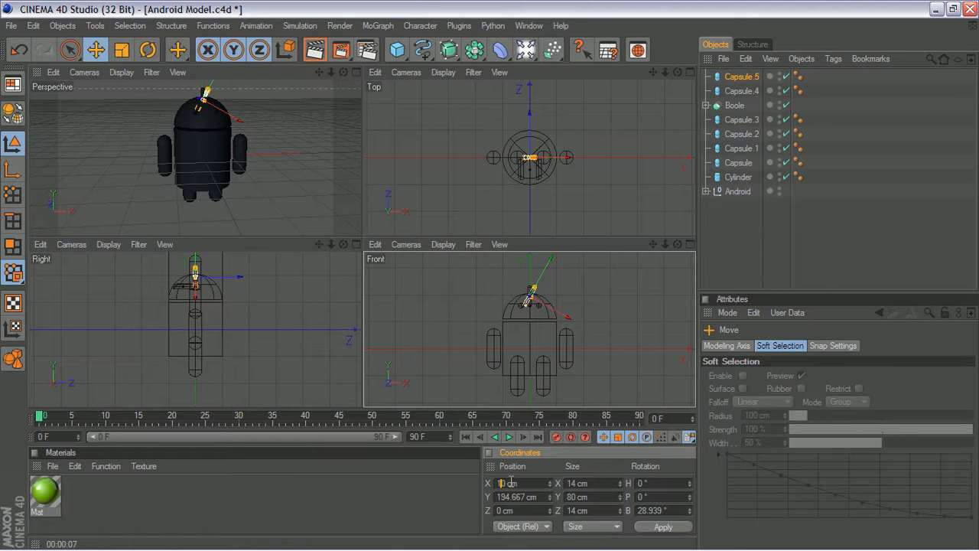
key(Return)
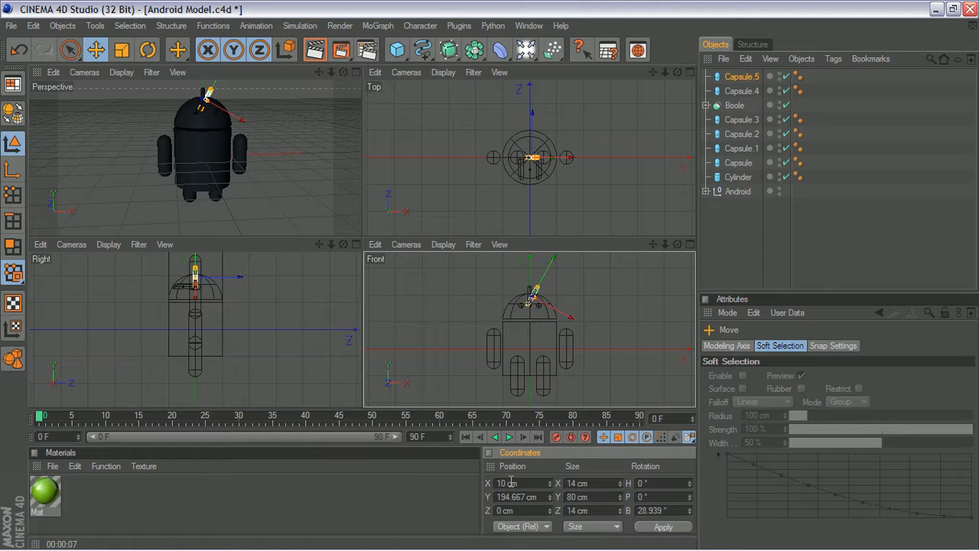
click(502, 483)
key(BackSpace)
text(5)
key(Return)
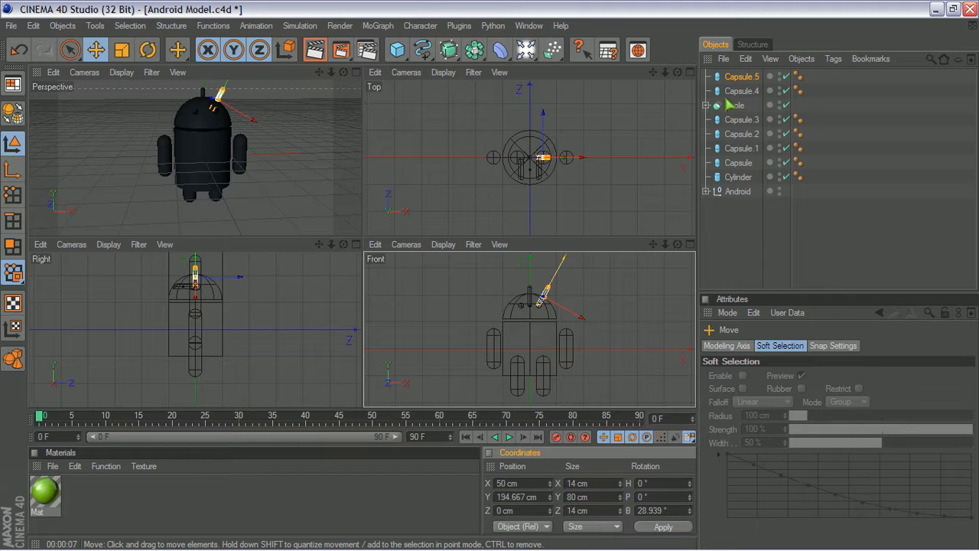
- Check the size of the antenna Cylinder.2 in the Android group and set the radius of Capsule.5 to 5 cm
click(746, 79)
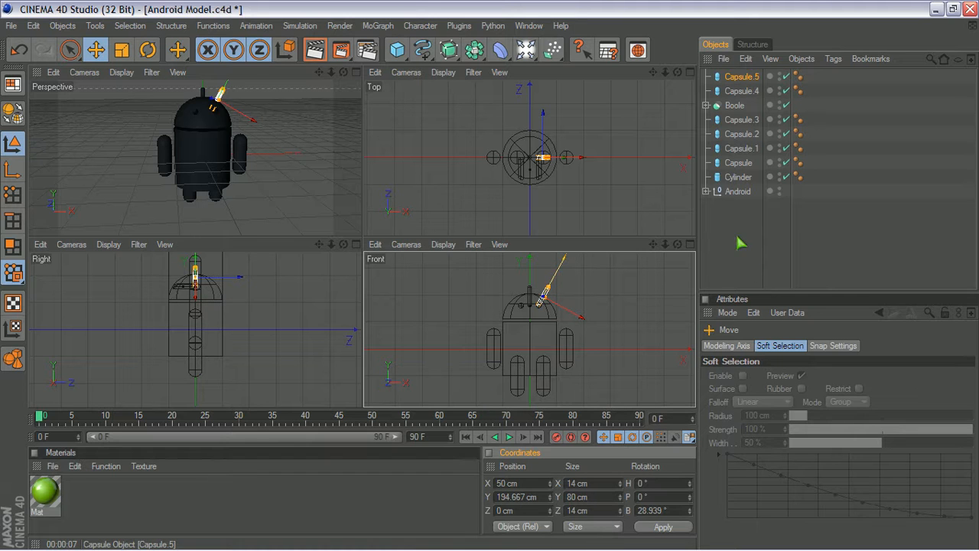
click(709, 192)
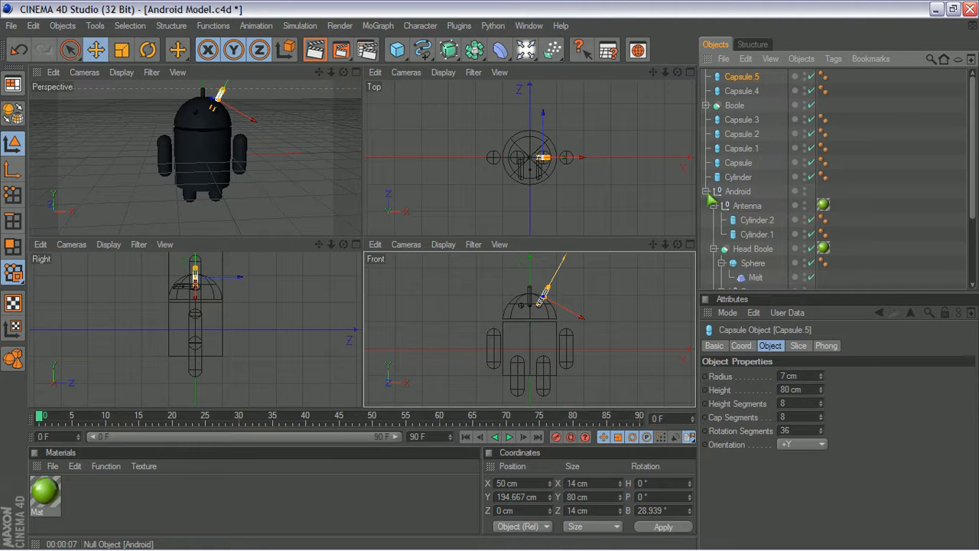
click(752, 223)
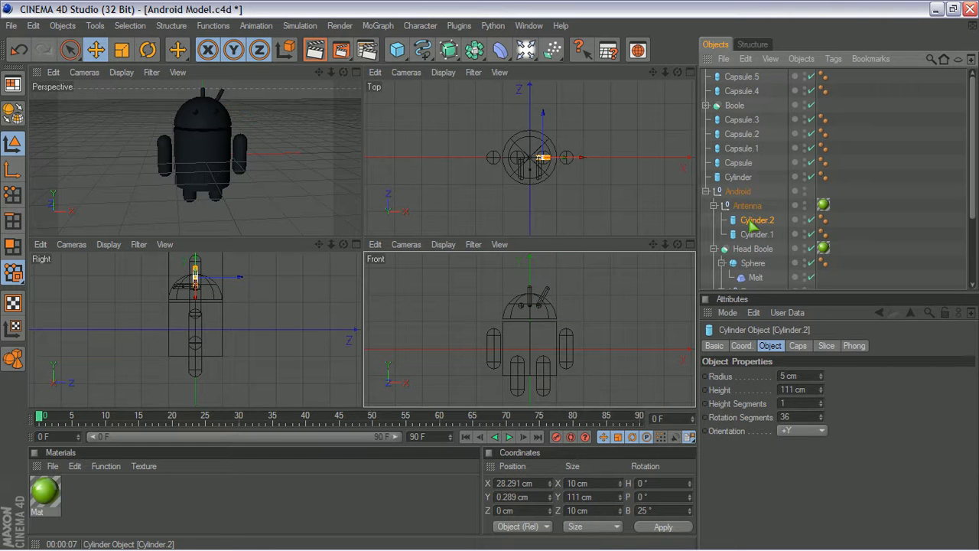
click(707, 192)
click(735, 78)
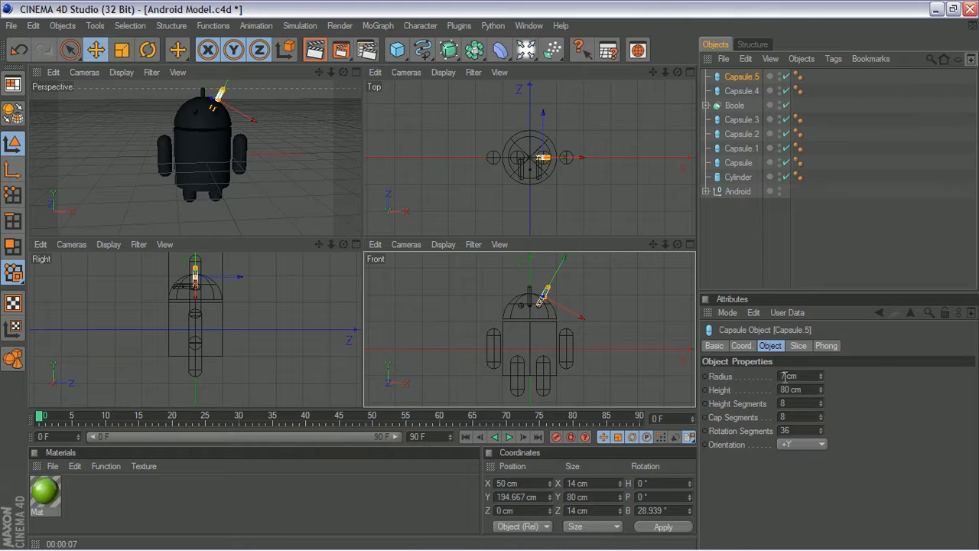
click(785, 377)
key(BackSpace)
text(5)
key(Return)
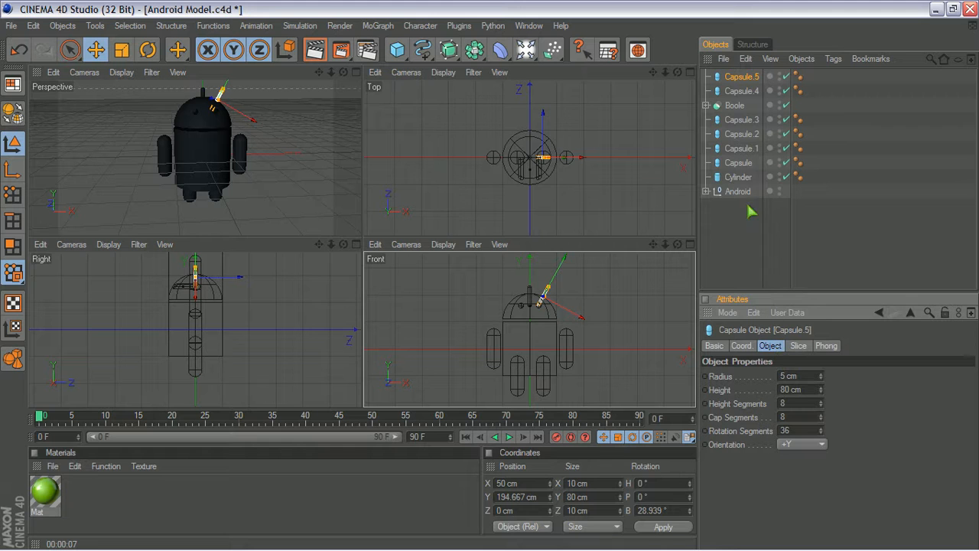
- Set the radius of the upright antenna capsule, Capsule.4, to 5 cm
click(741, 91)
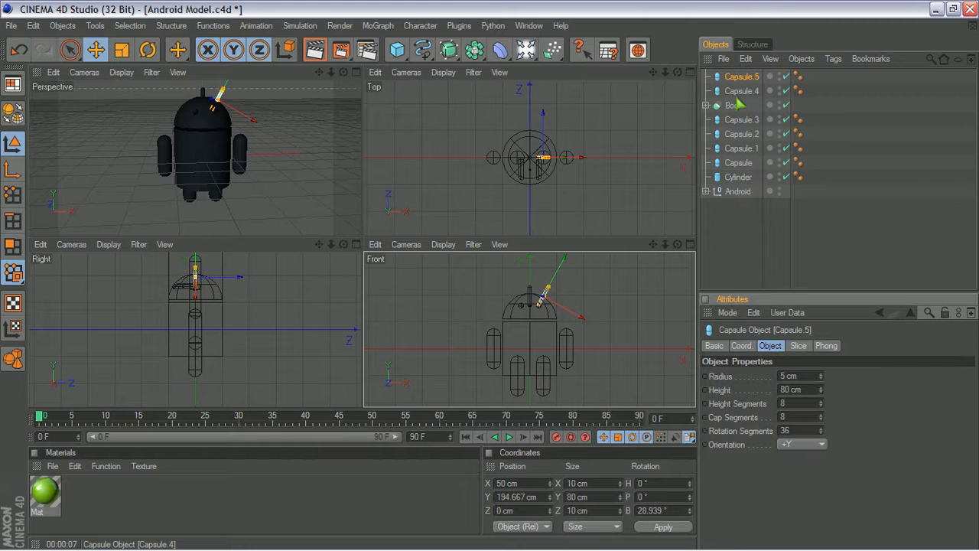
double_click(788, 376)
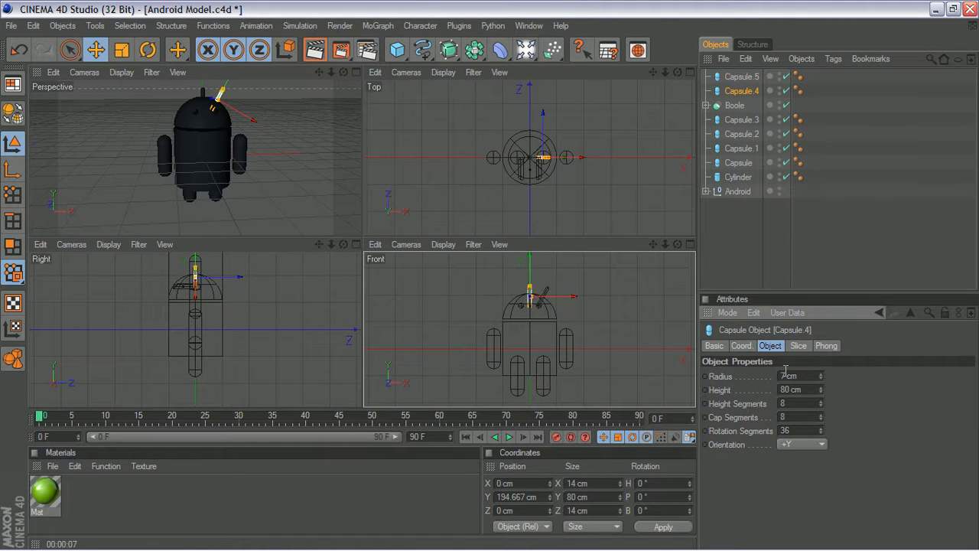
text(5)
key(Return)
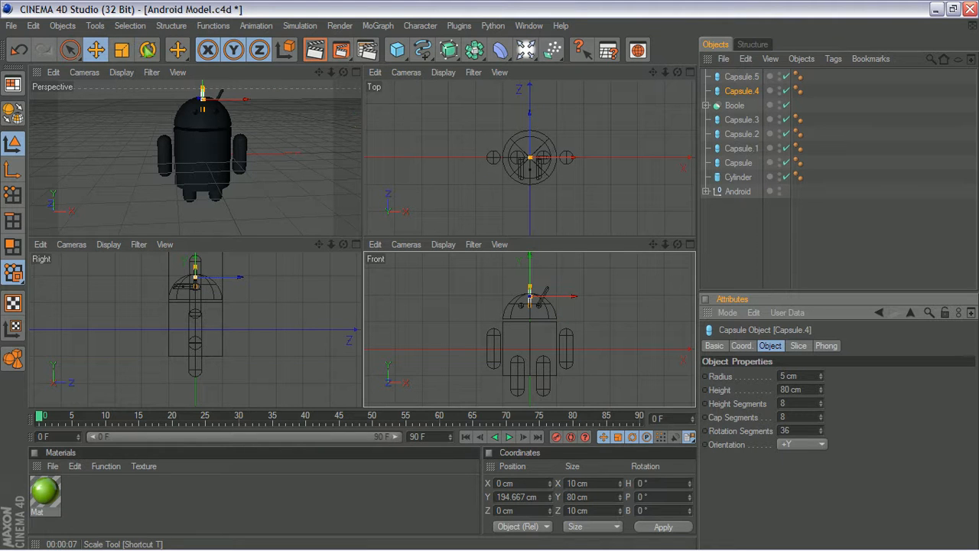
- Rotate Capsule.4 to a bank of -28.939° so it mirrors the tilt of the other antenna
click(147, 50)
click(733, 80)
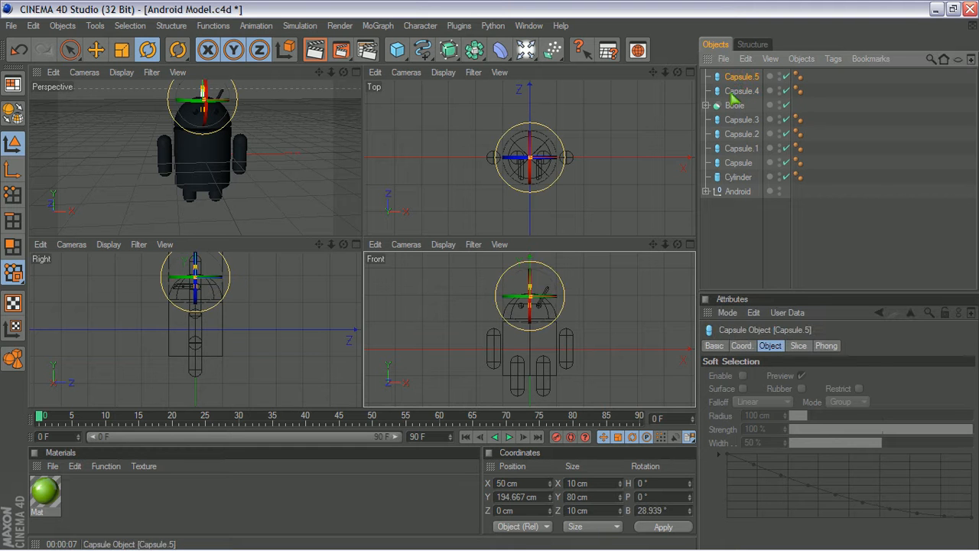
click(732, 92)
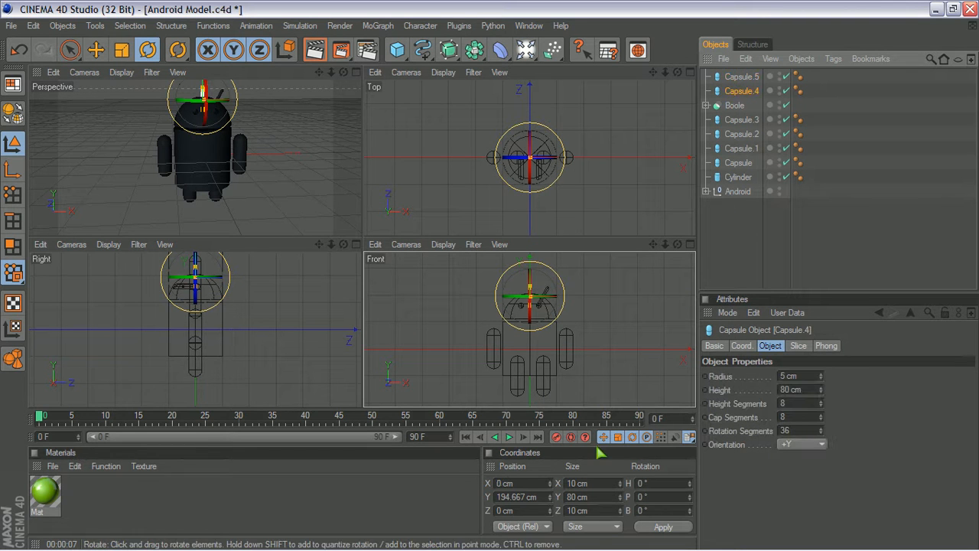
click(638, 511)
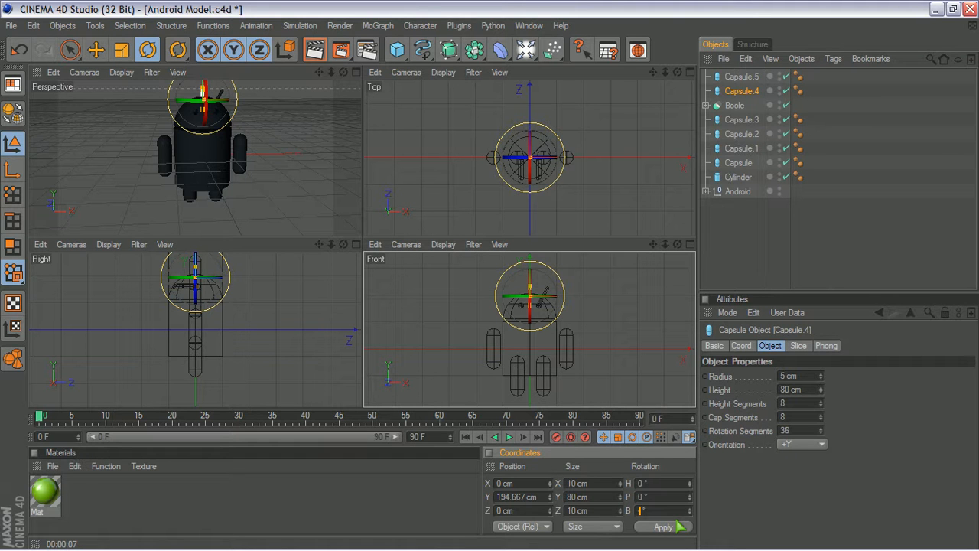
text(-28.935)
click(669, 529)
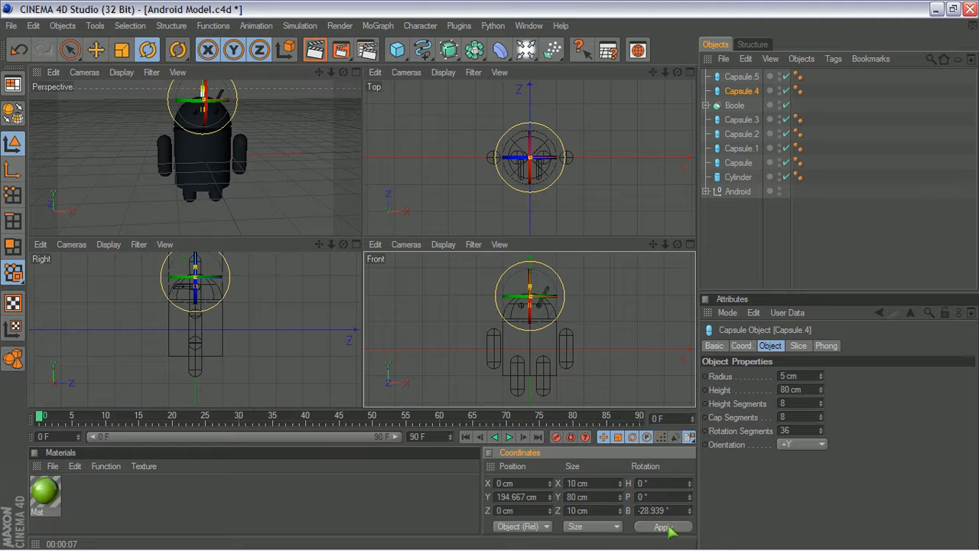
- Set the X position of Capsule.4 to -50 cm to place it as the opposite antenna
click(94, 56)
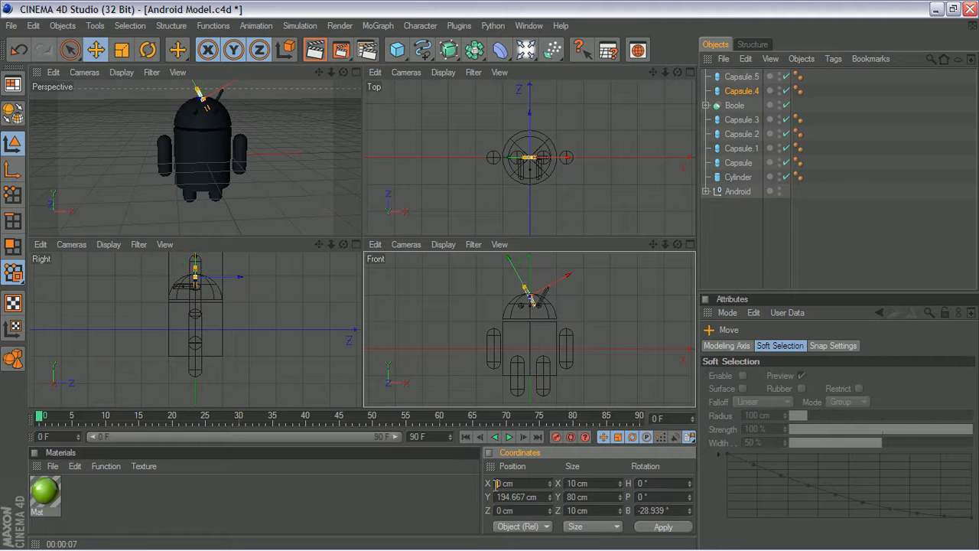
text(-5)
click(643, 527)
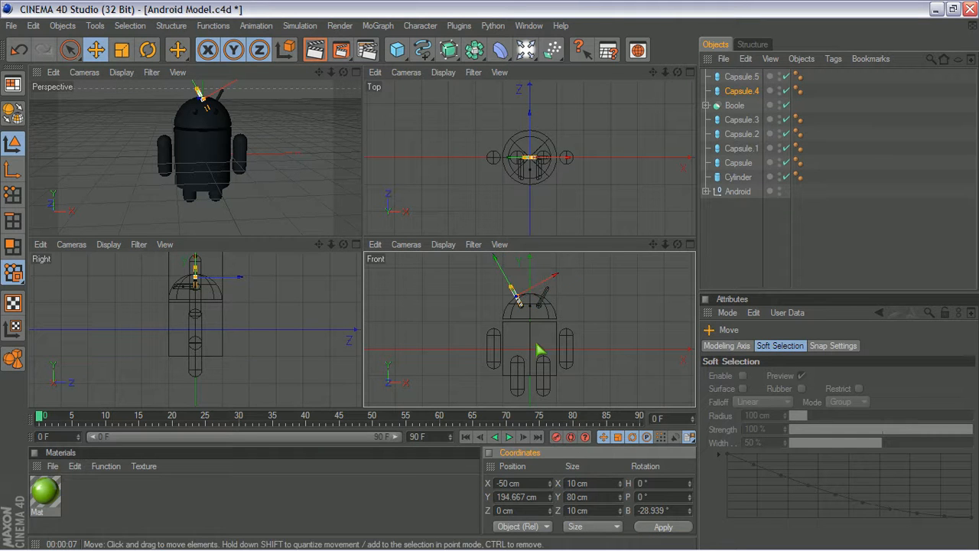
- Group all objects from Capsule.5 through Cylinder under a Null and apply the green material Mat to it
click(735, 77)
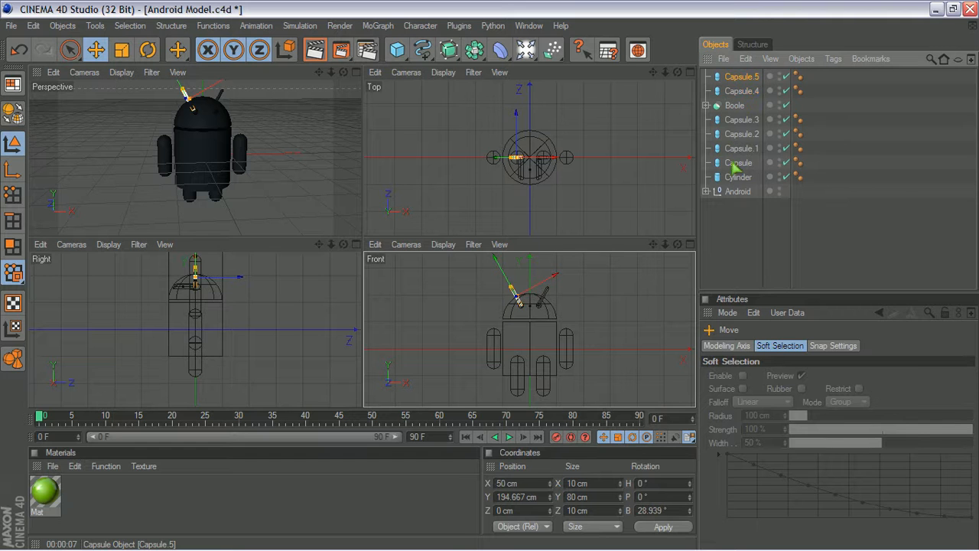
shift+click(732, 178)
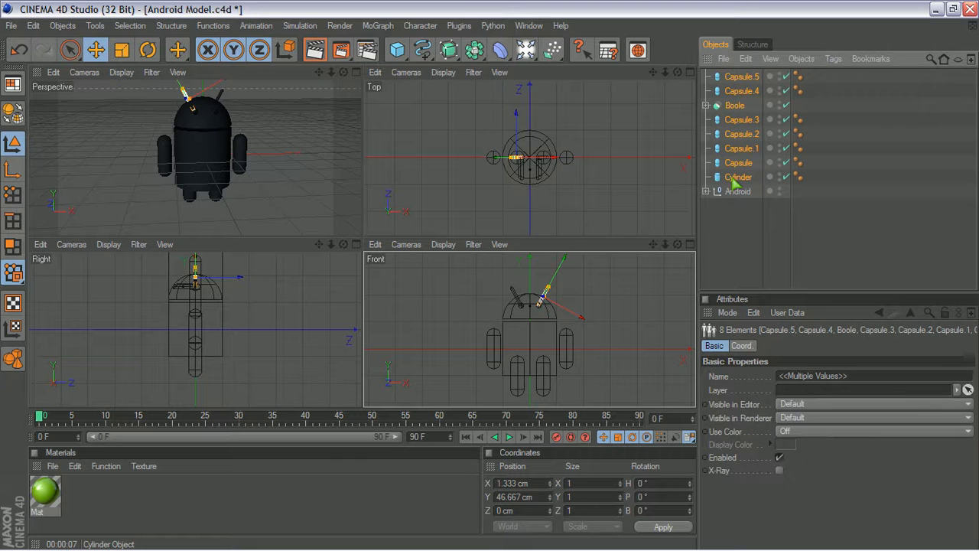
key(alt+g)
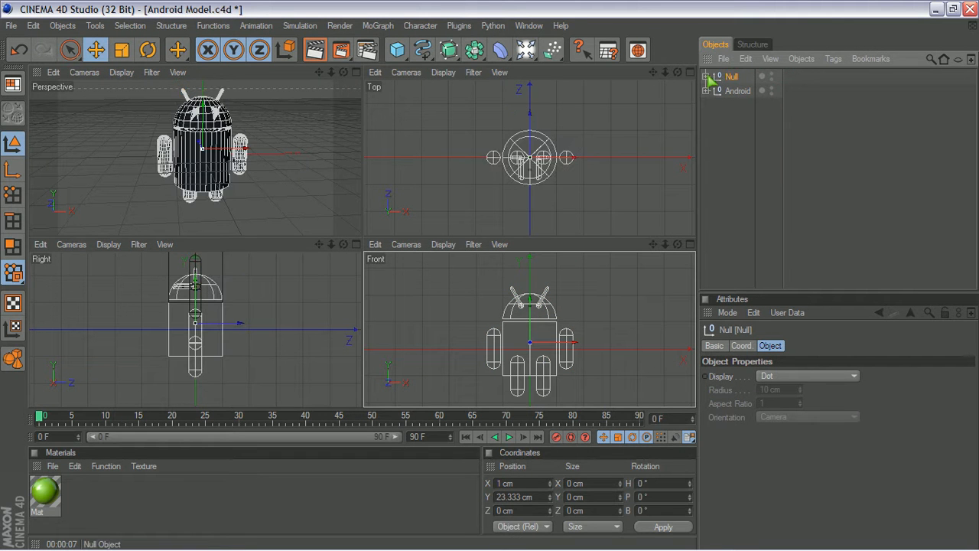
click(706, 77)
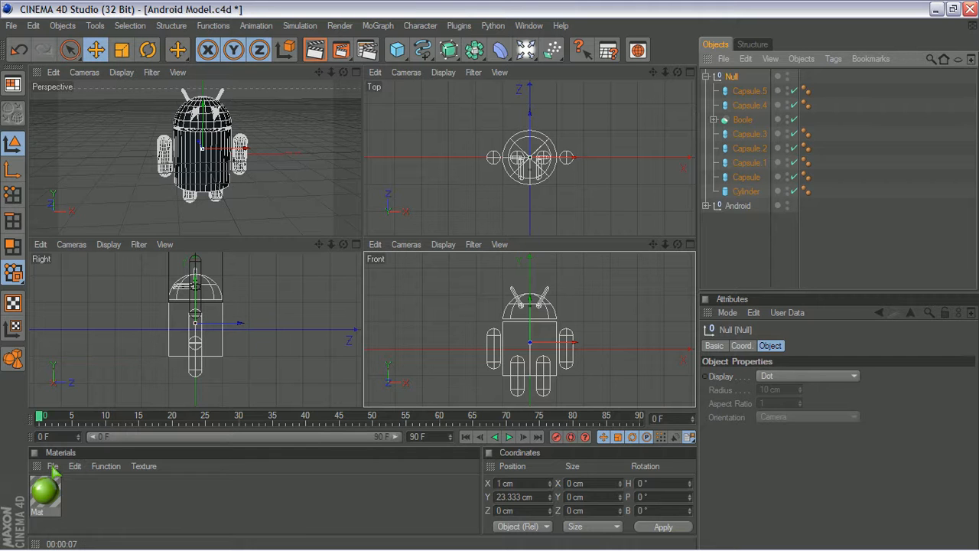
drag(51, 494, 728, 80)
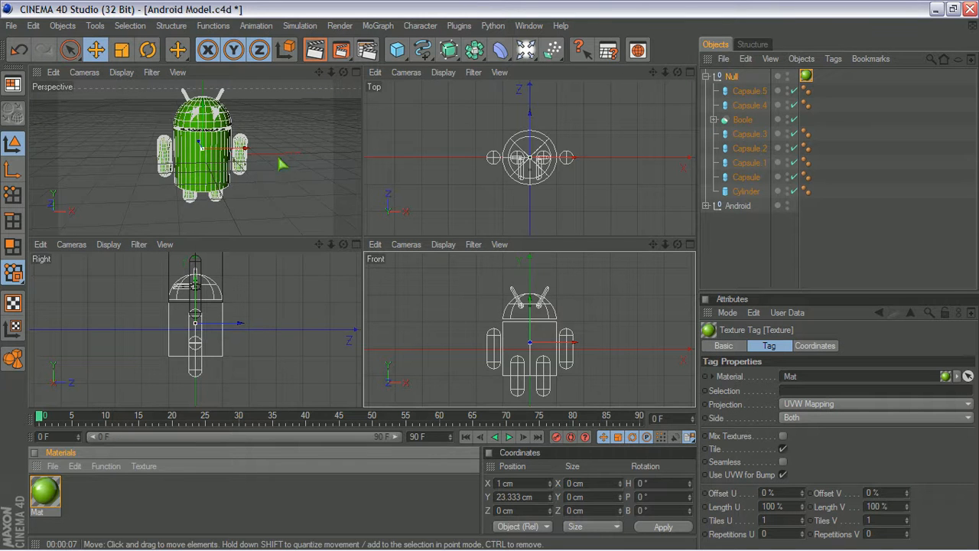
- Maximize the perspective view and render it to check the textured robot
click(357, 83)
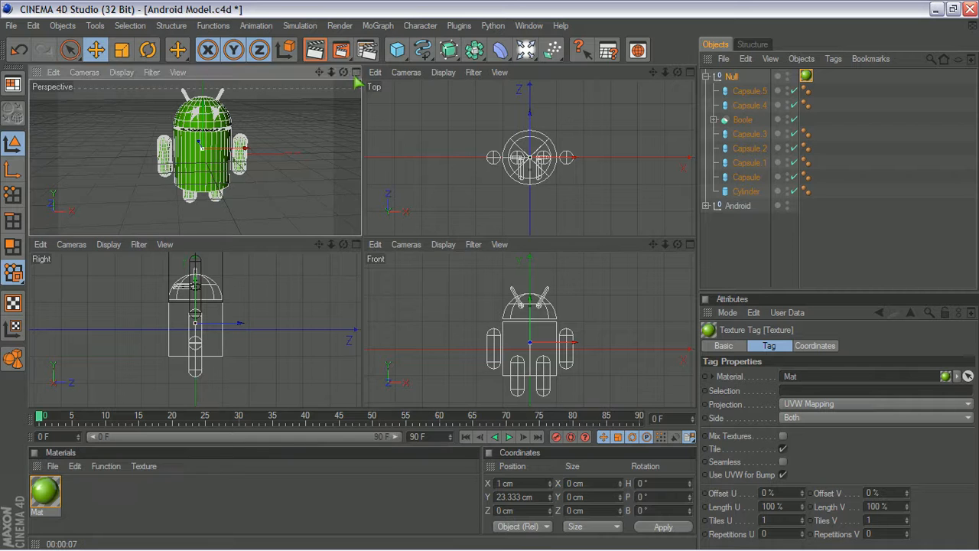
click(357, 73)
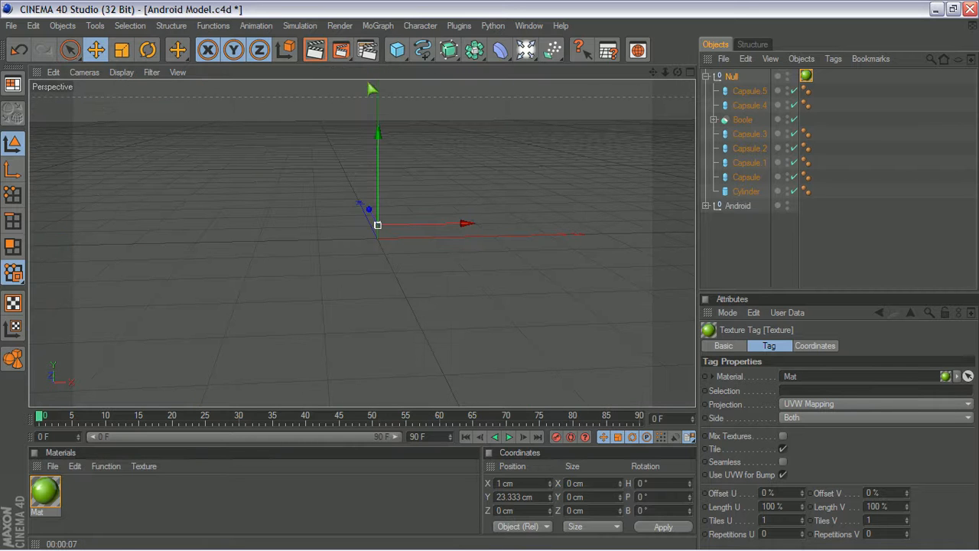
click(315, 50)
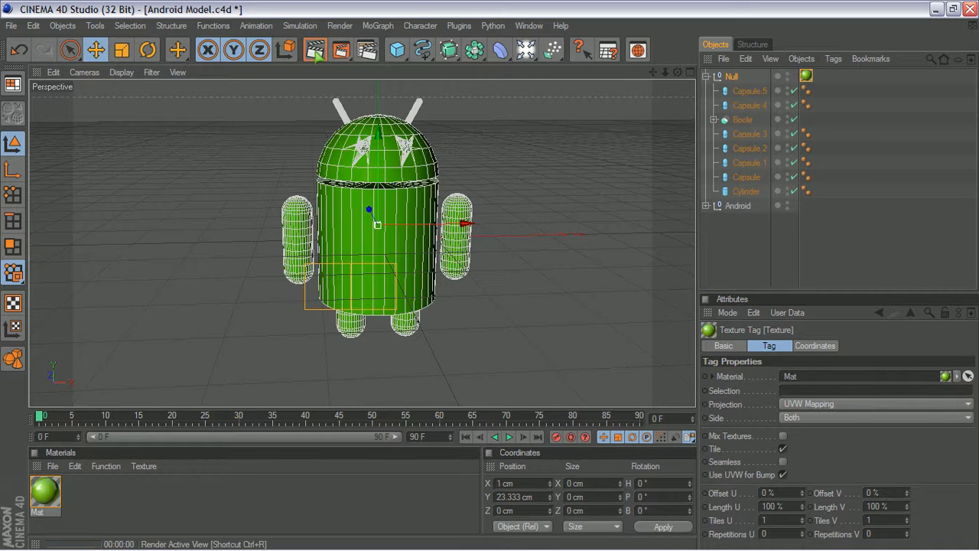